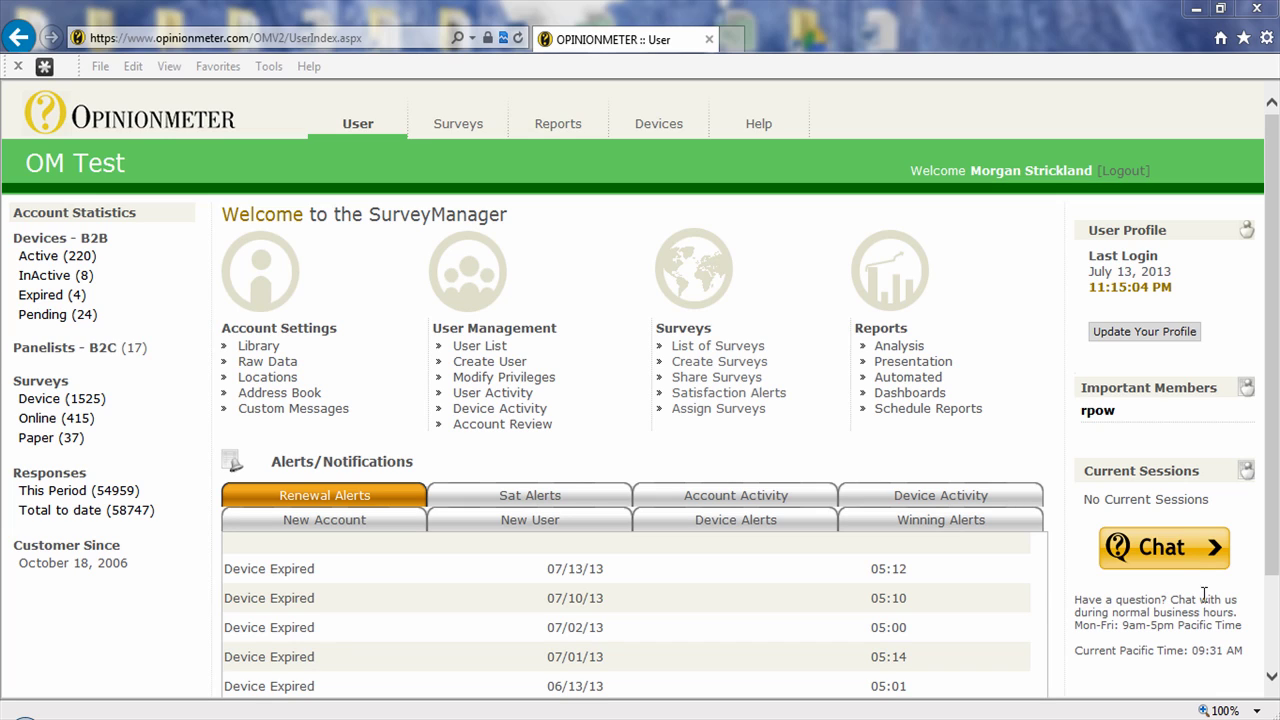
Step: Open the raw data export under Reports and choose survey type Mobile Phone with the survey Sample Iphone Survey
{"action": "left_click", "coordinate": [566, 130]}
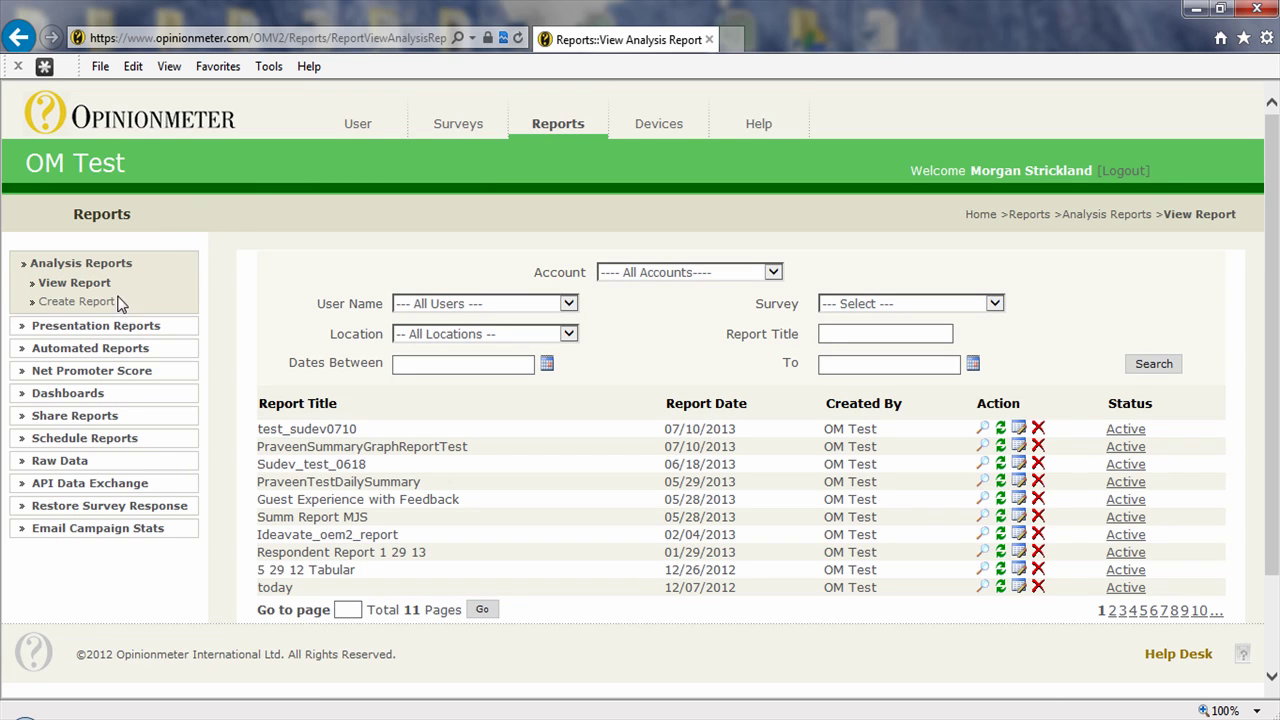
{"action": "left_click", "coordinate": [60, 462]}
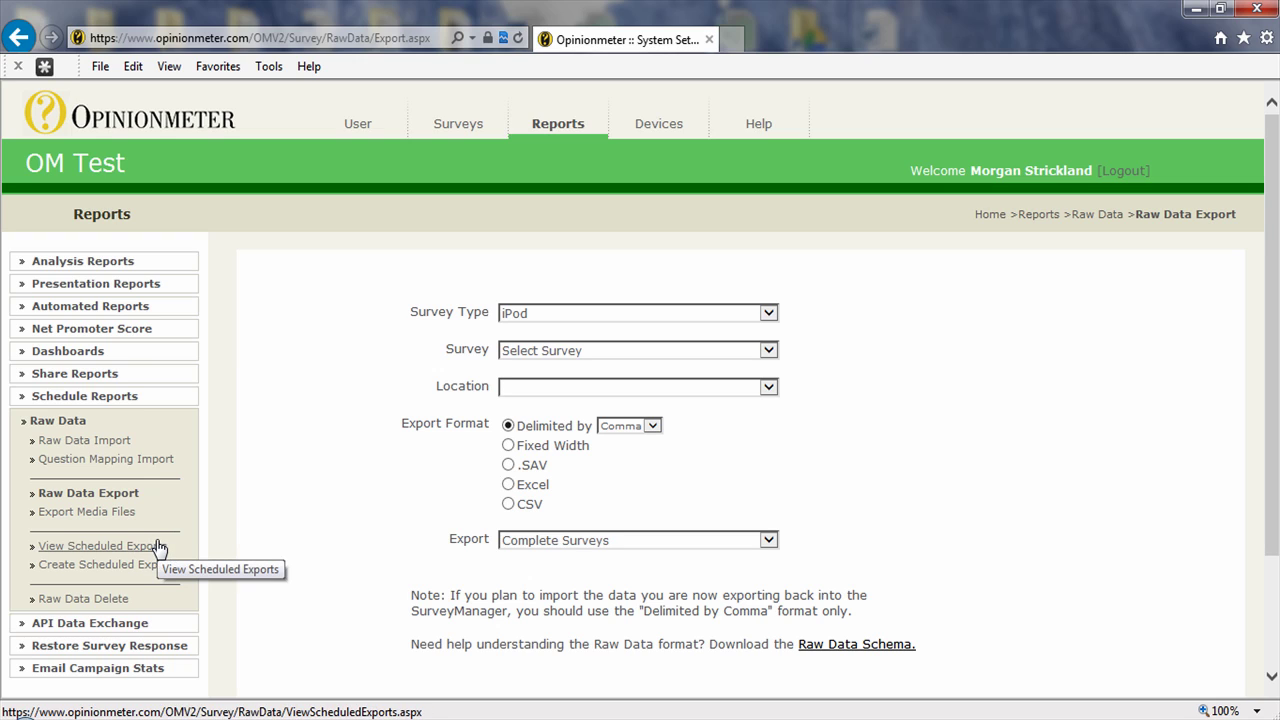
{"action": "left_click", "coordinate": [707, 320]}
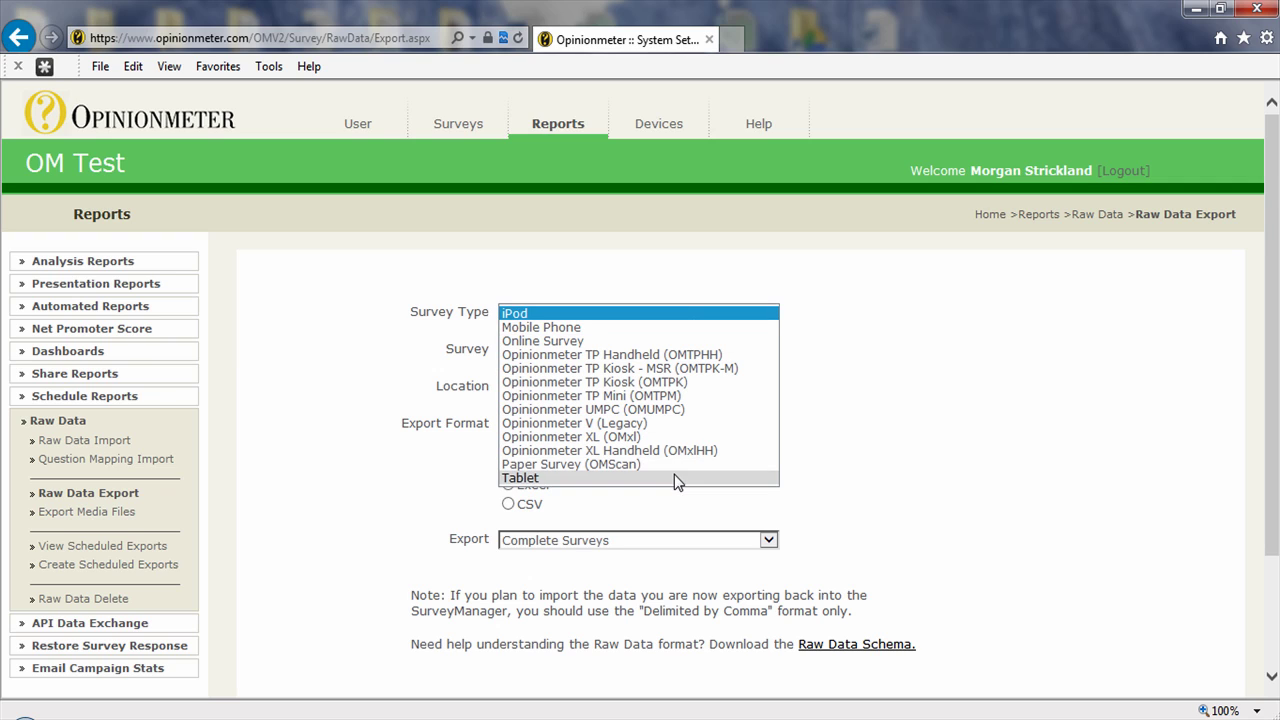
{"action": "left_click", "coordinate": [657, 327]}
{"action": "left_click", "coordinate": [665, 351]}
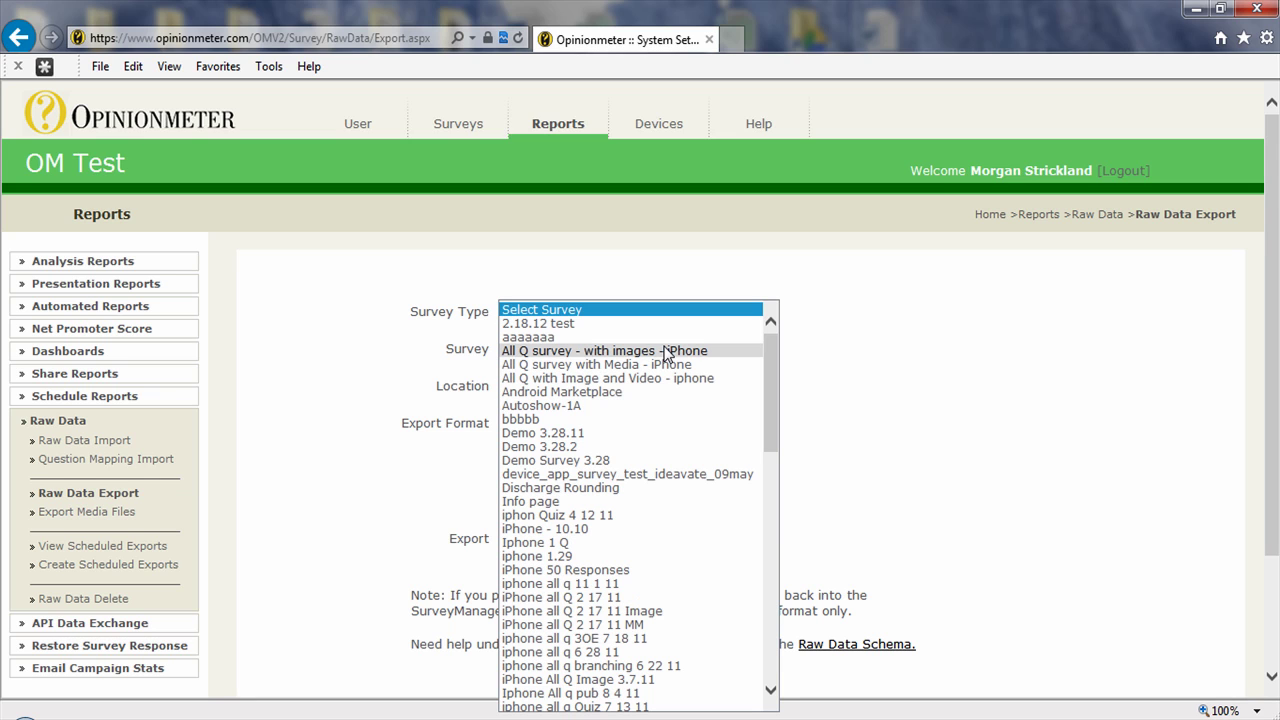
{"action": "key", "text": "s"}
{"action": "key", "text": "Return"}
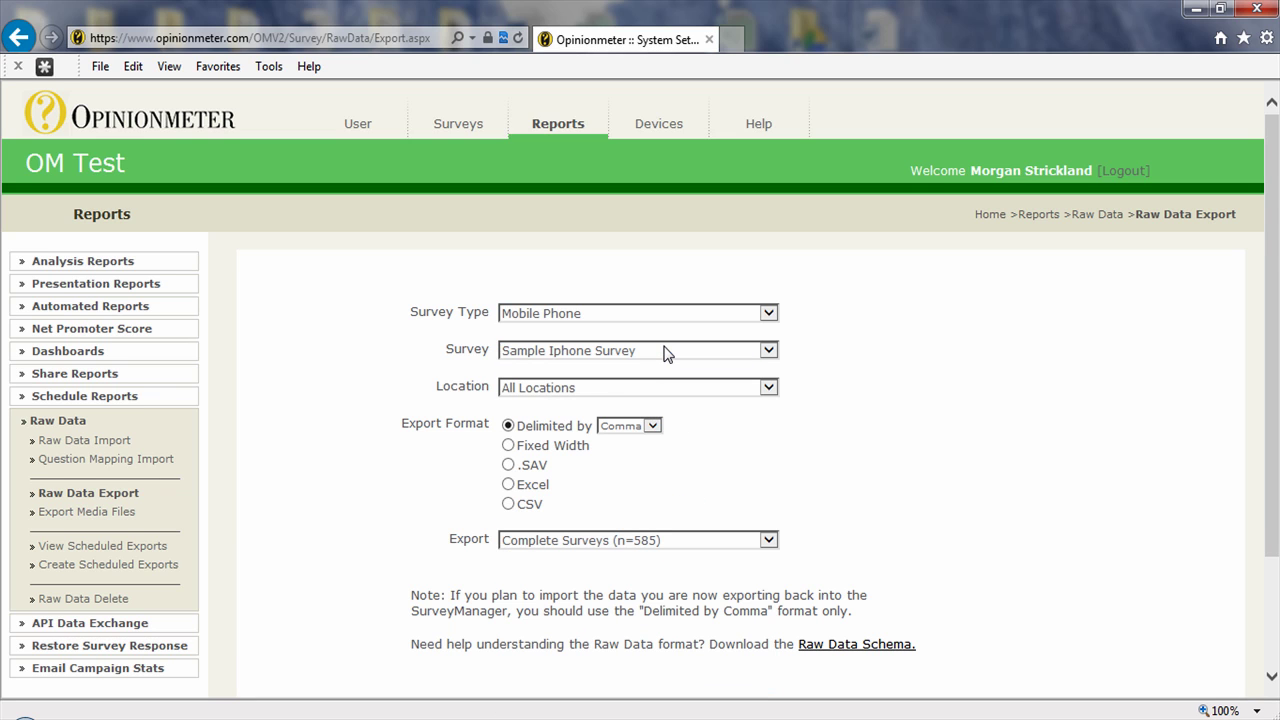
Step: Configure the export for All Locations, comma-delimited format and Complete Surveys
{"action": "left_click", "coordinate": [755, 395]}
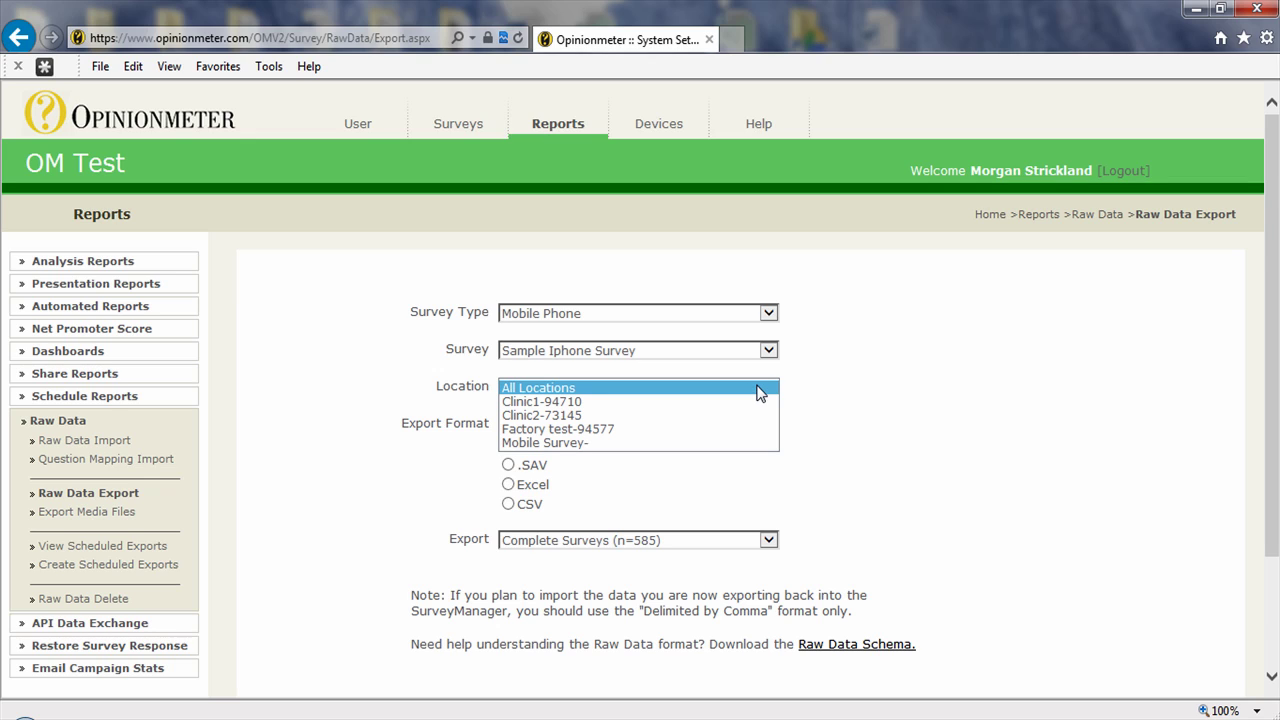
{"action": "left_click", "coordinate": [758, 389]}
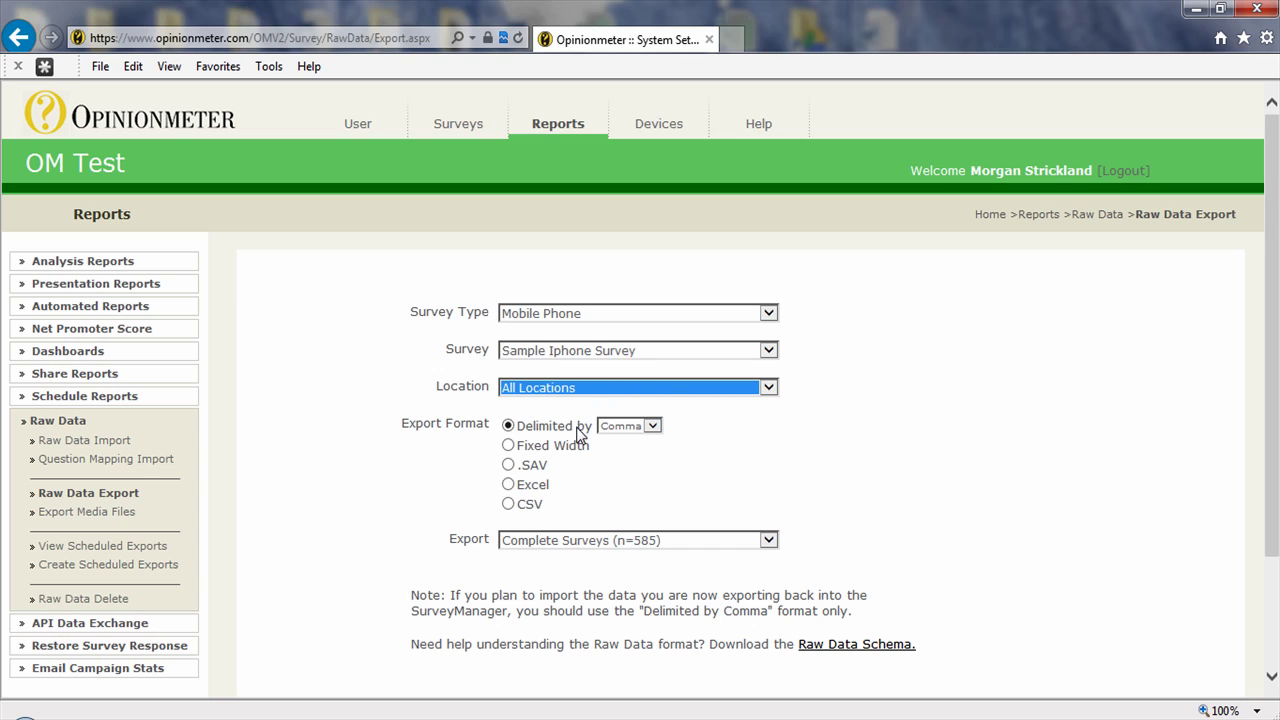
{"action": "left_click", "coordinate": [626, 427]}
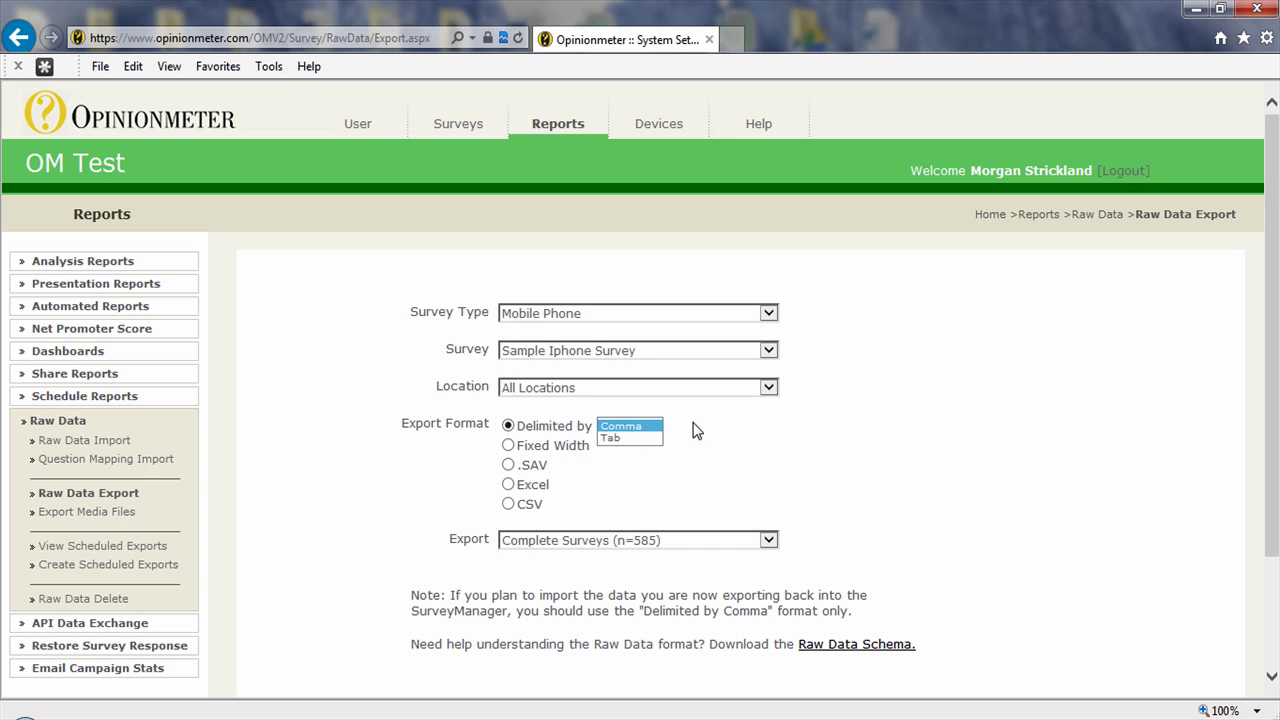
{"action": "left_click", "coordinate": [640, 428]}
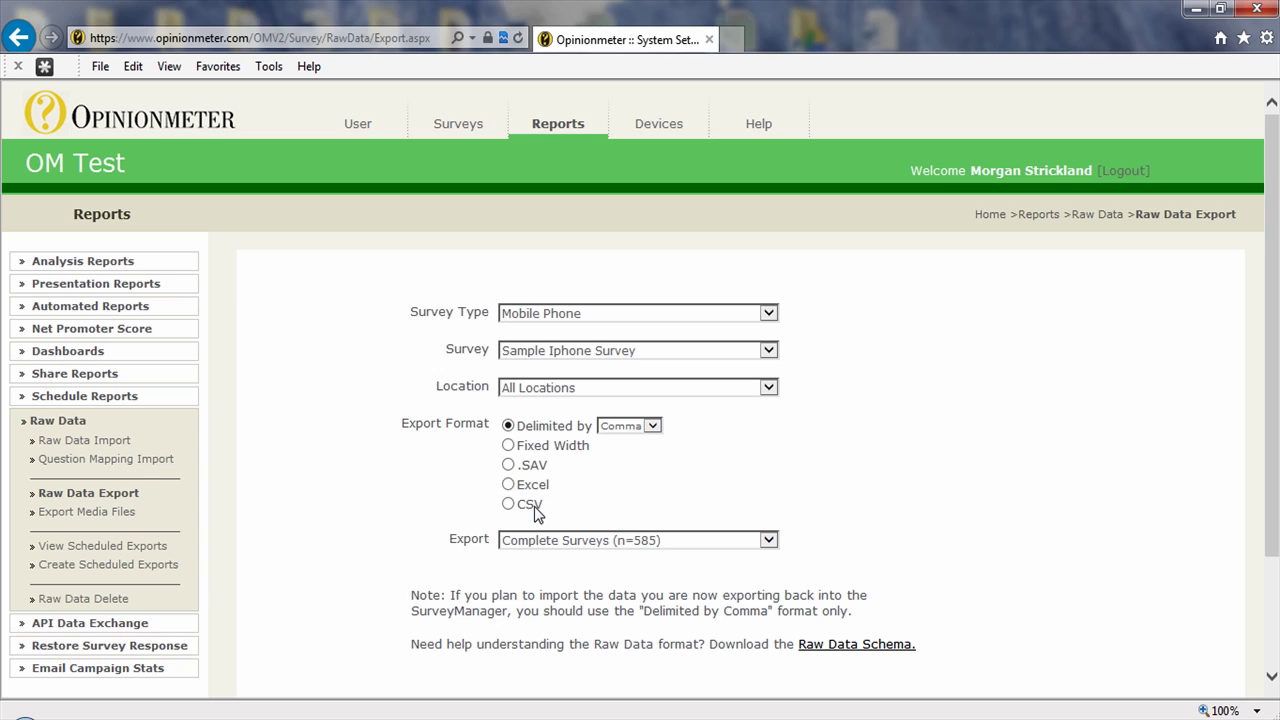
{"action": "left_click", "coordinate": [670, 545]}
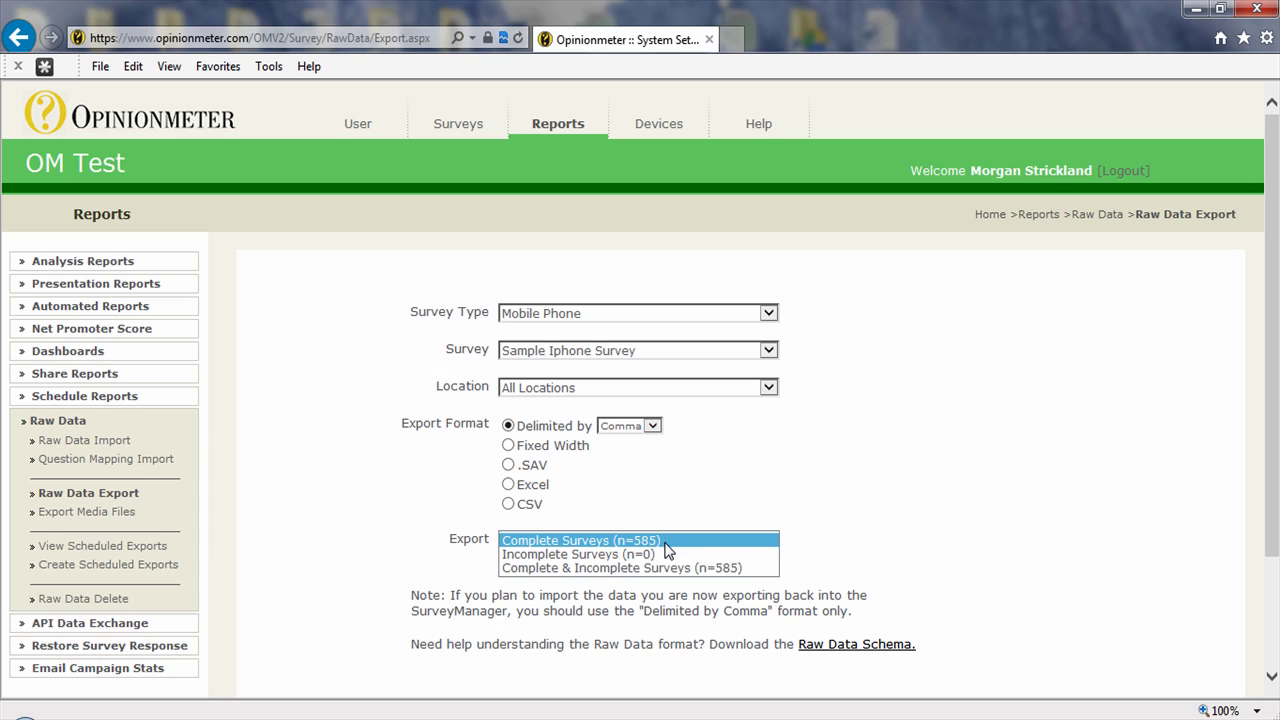
{"action": "left_click", "coordinate": [740, 505]}
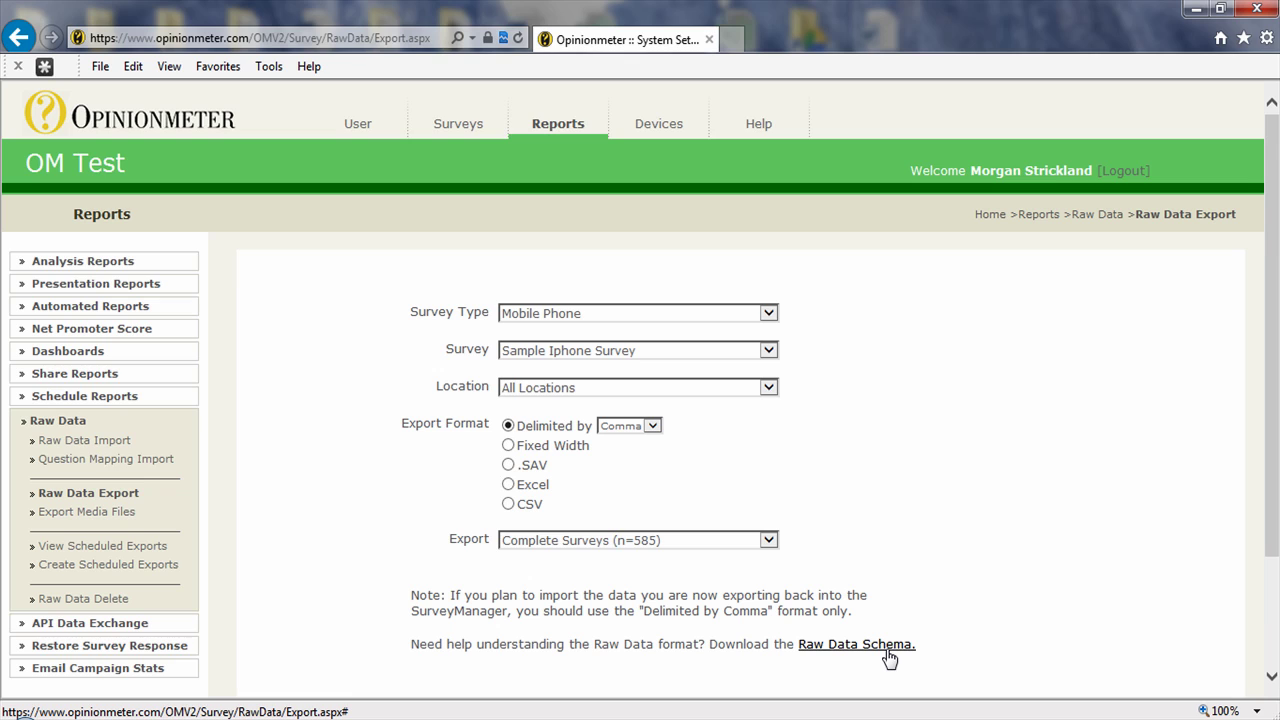
Step: Export the raw data of Sample Iphone Survey with the chosen settings
{"action": "scroll", "coordinate": [1006, 574], "scroll_direction": "down", "scroll_amount": 1}
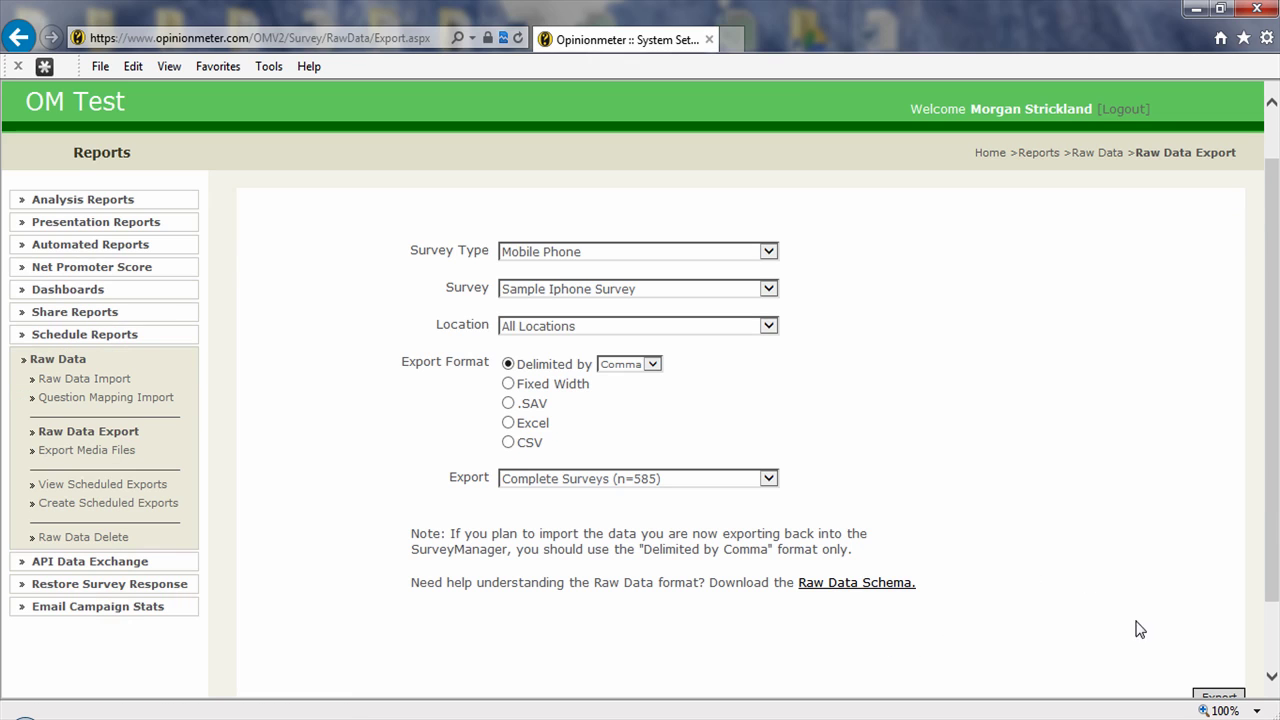
{"action": "scroll", "coordinate": [1184, 647], "scroll_direction": "down", "scroll_amount": 1}
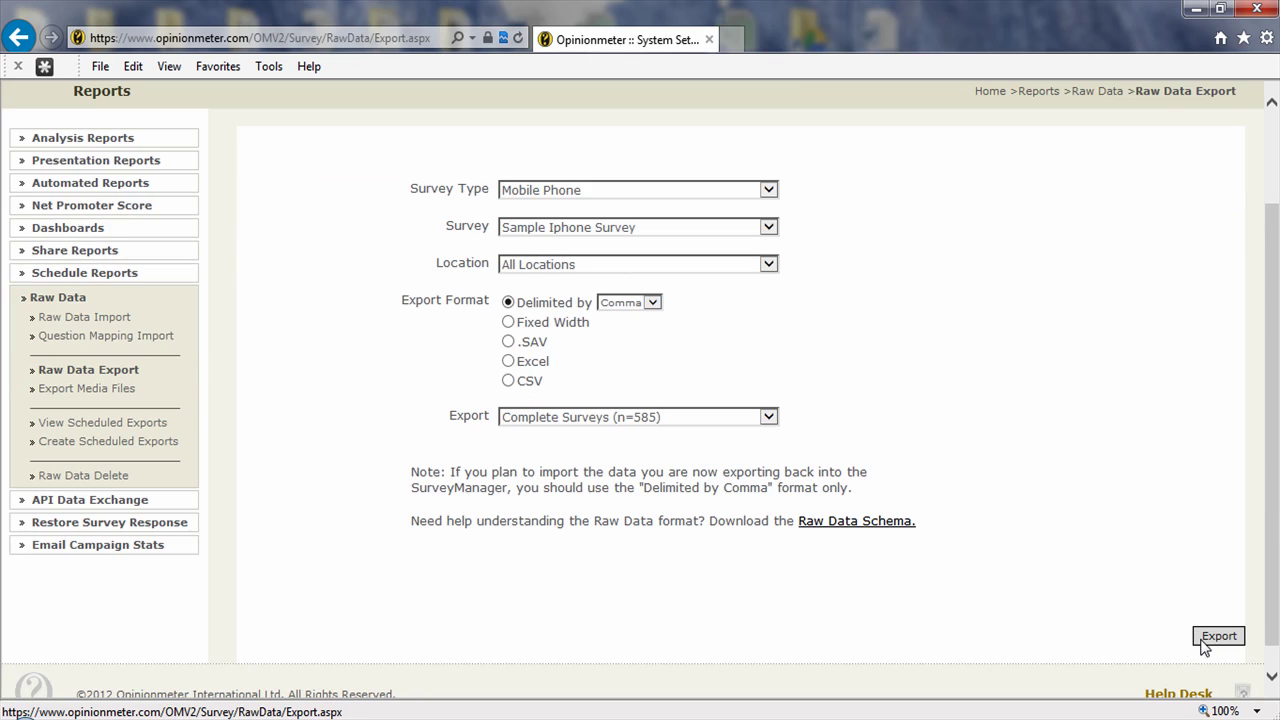
{"action": "left_click", "coordinate": [1203, 642]}
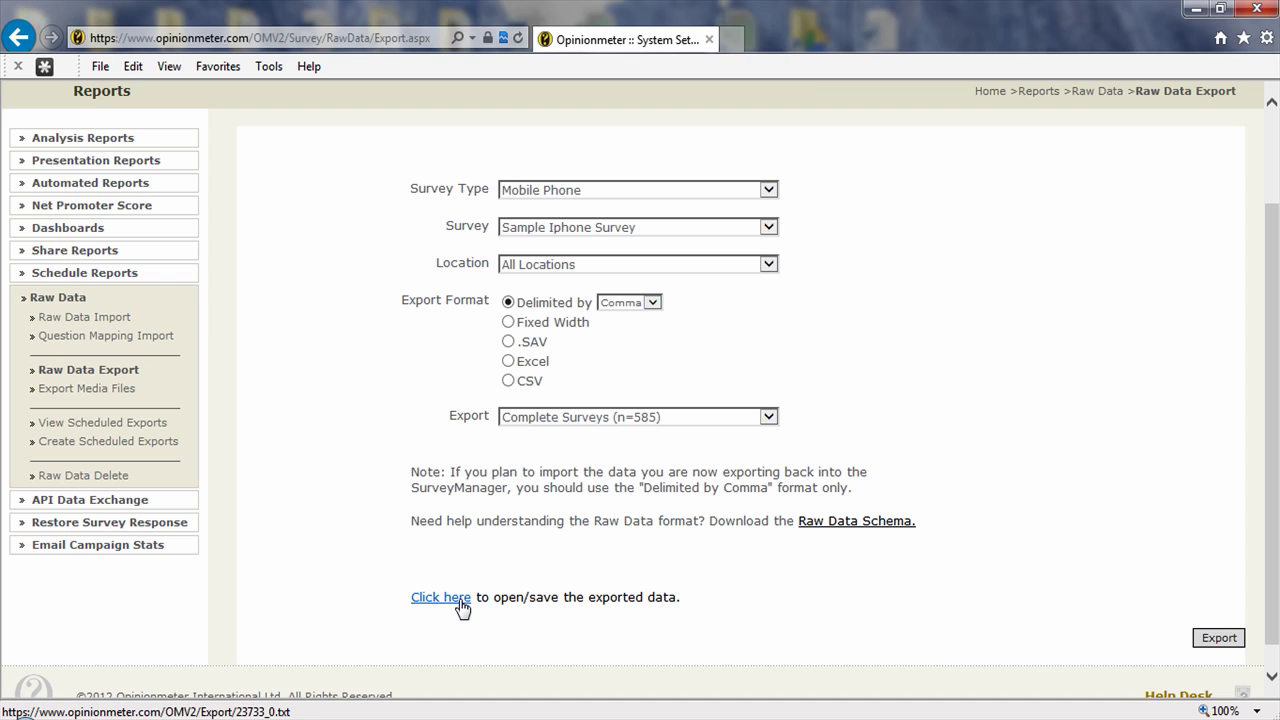
Step: Open Raw Data Import and select survey type Mobile Phone, survey Sample Iphone Survey and location Clinic1-94710
{"action": "scroll", "coordinate": [431, 574], "scroll_direction": "up", "scroll_amount": 1}
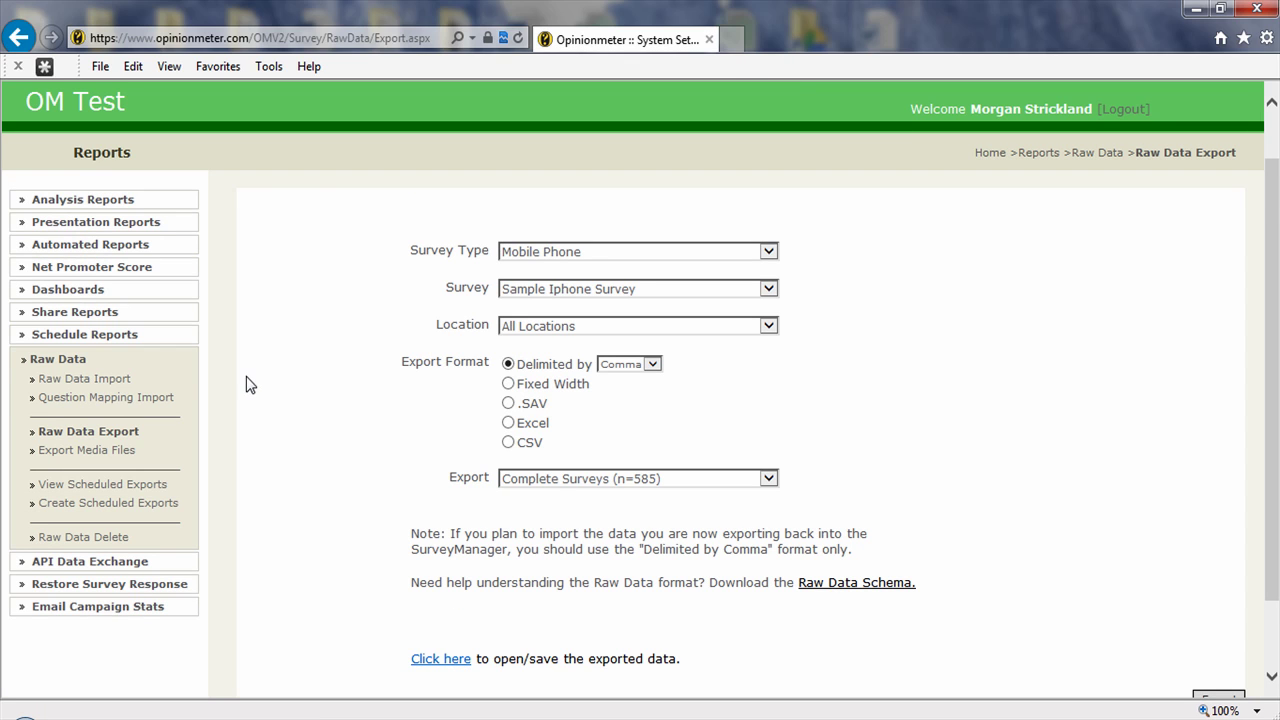
{"action": "left_click", "coordinate": [101, 385]}
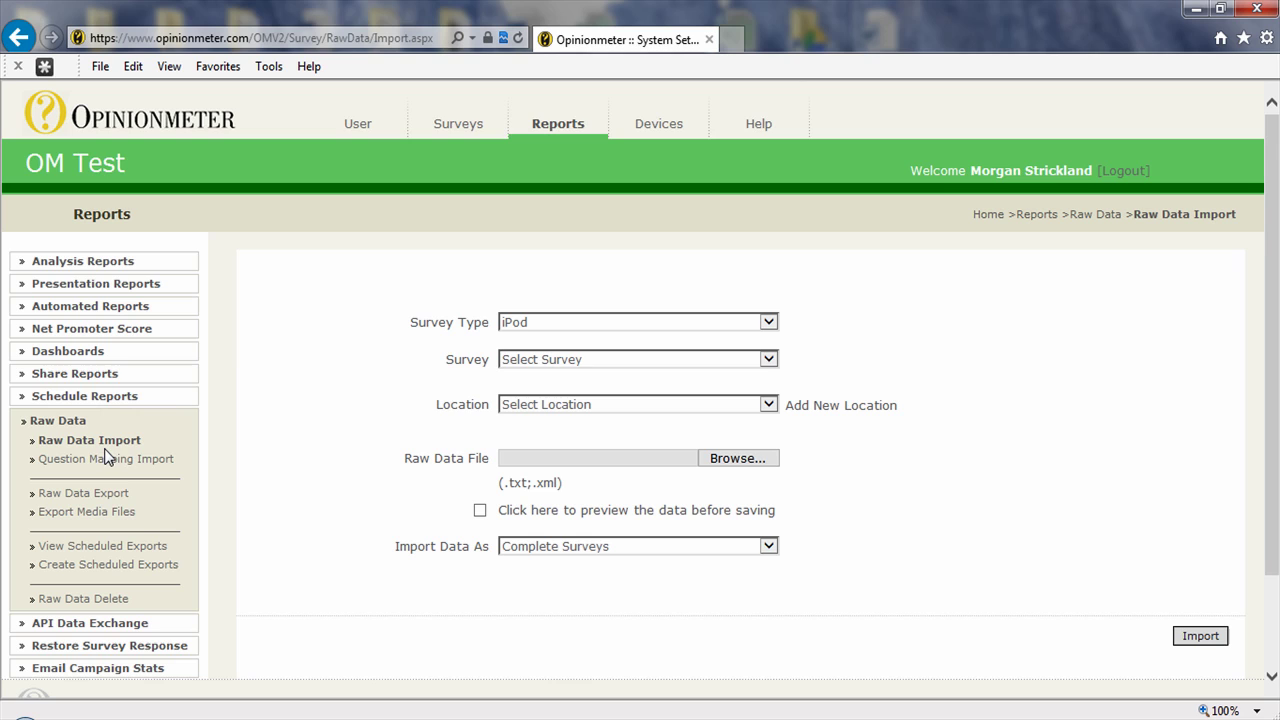
{"action": "left_click", "coordinate": [537, 324]}
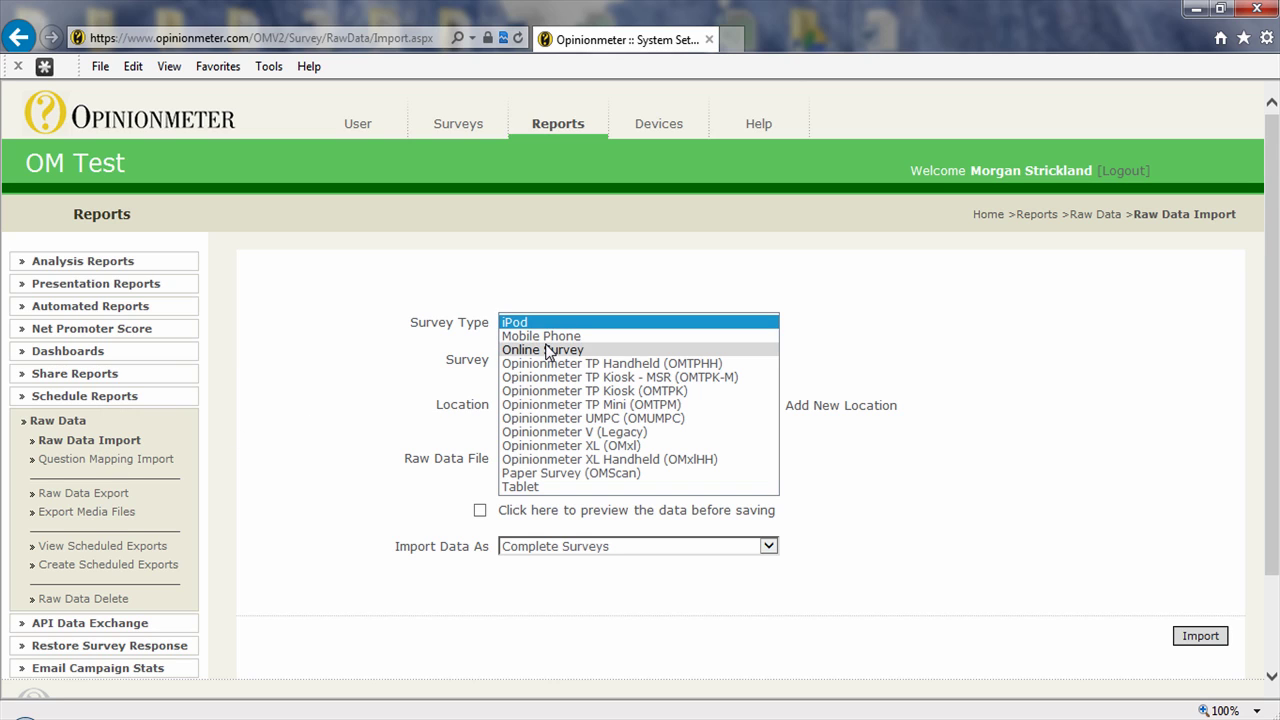
{"action": "left_click", "coordinate": [568, 336]}
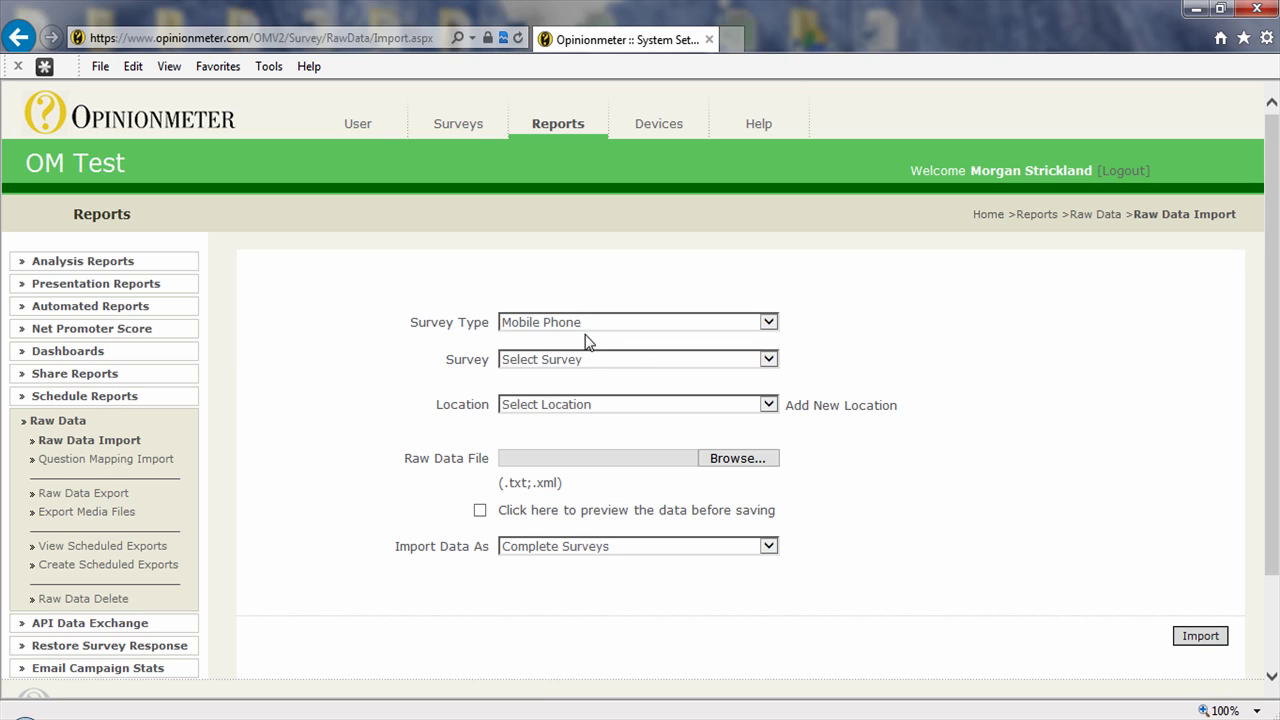
{"action": "left_click", "coordinate": [586, 362]}
{"action": "key", "text": "s"}
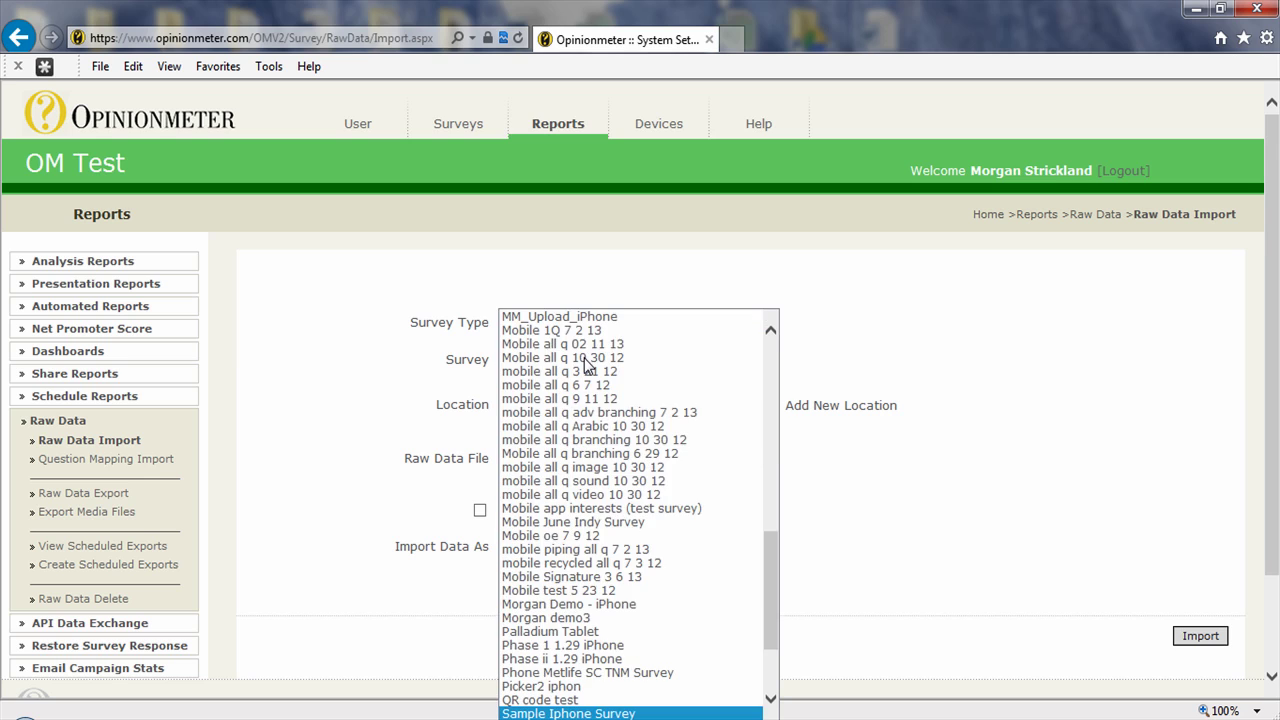
{"action": "key", "text": "Return"}
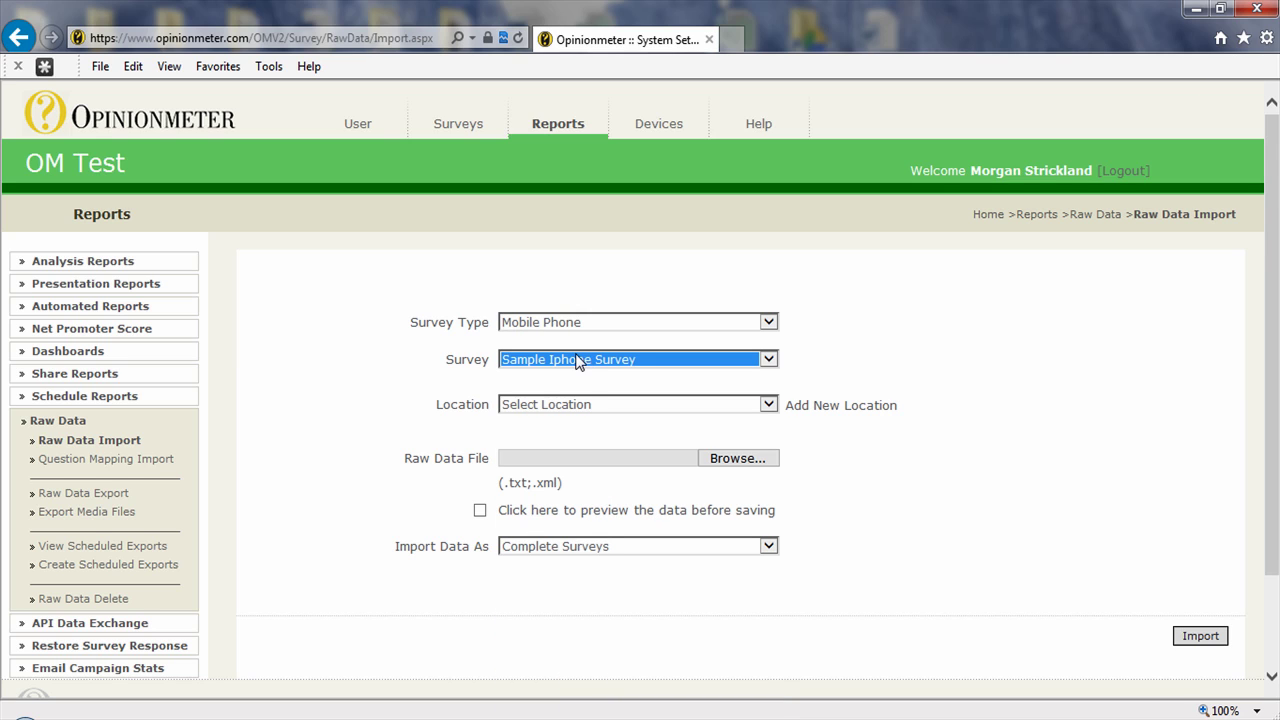
{"action": "left_click", "coordinate": [585, 404]}
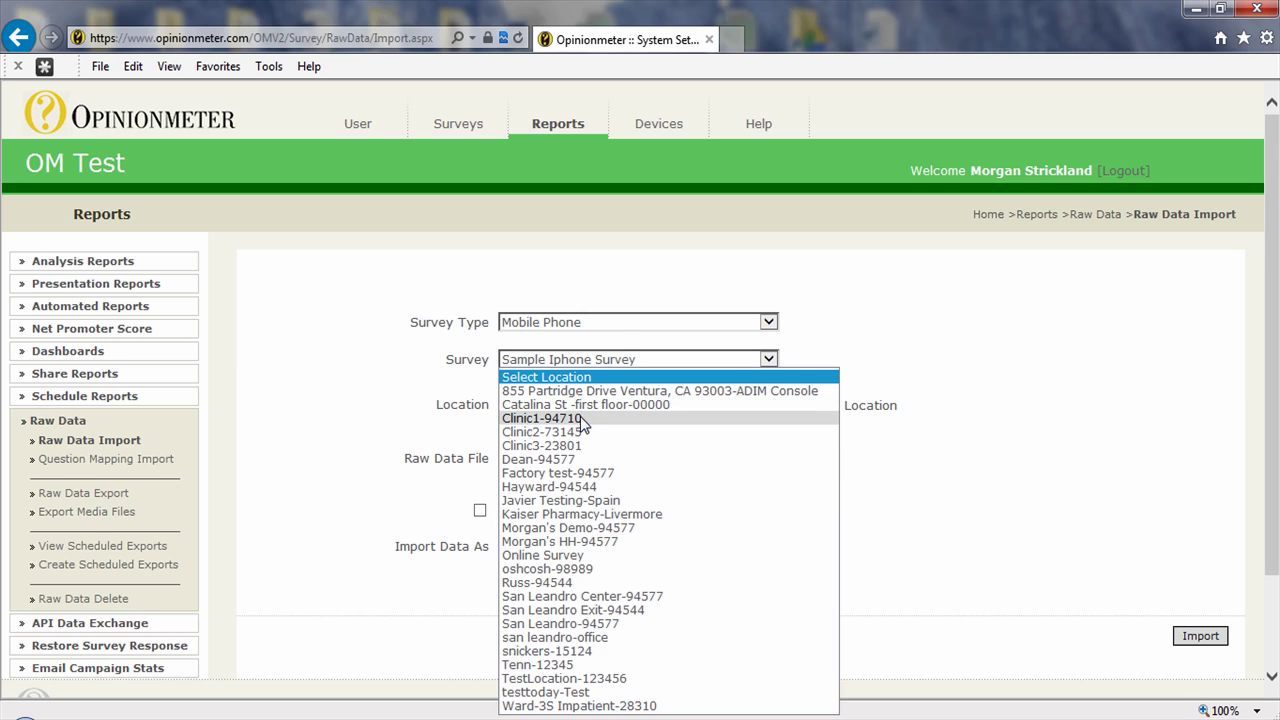
{"action": "left_click", "coordinate": [581, 417]}
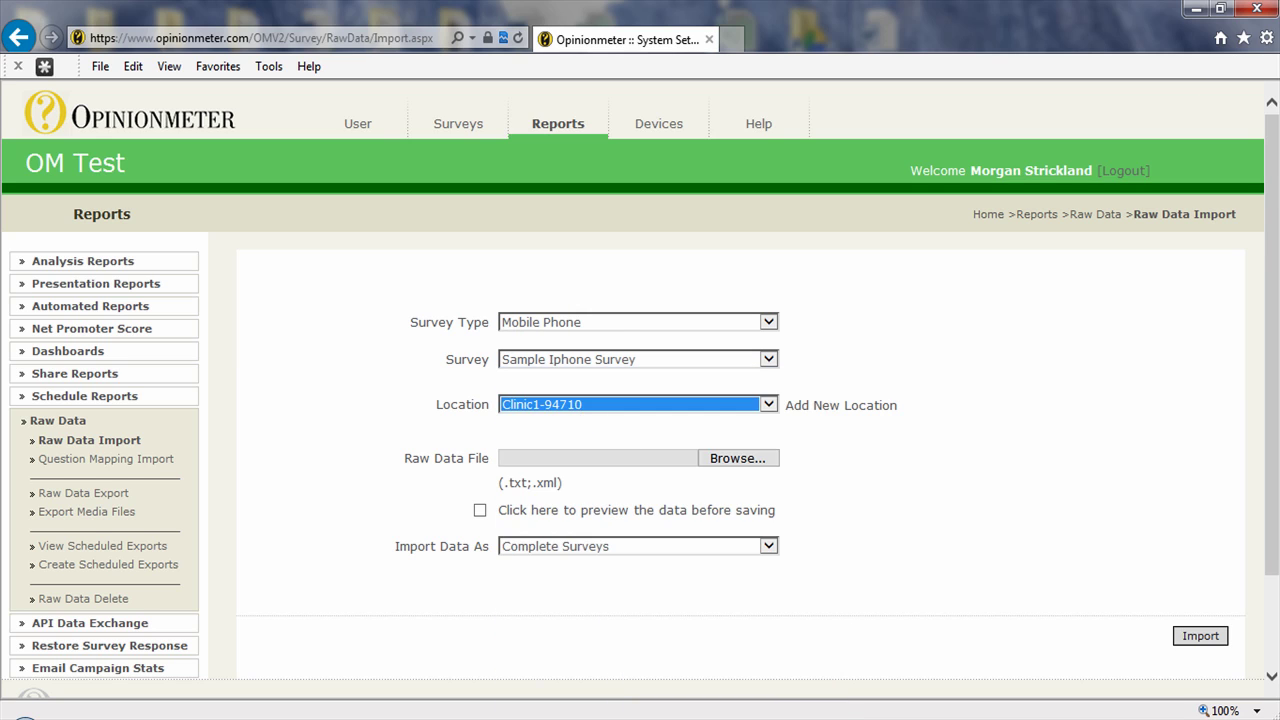
Step: Choose "raw data file.txt" from the Desktop as the raw data file, listing the files in Details view by date modified
{"action": "left_click", "coordinate": [737, 463]}
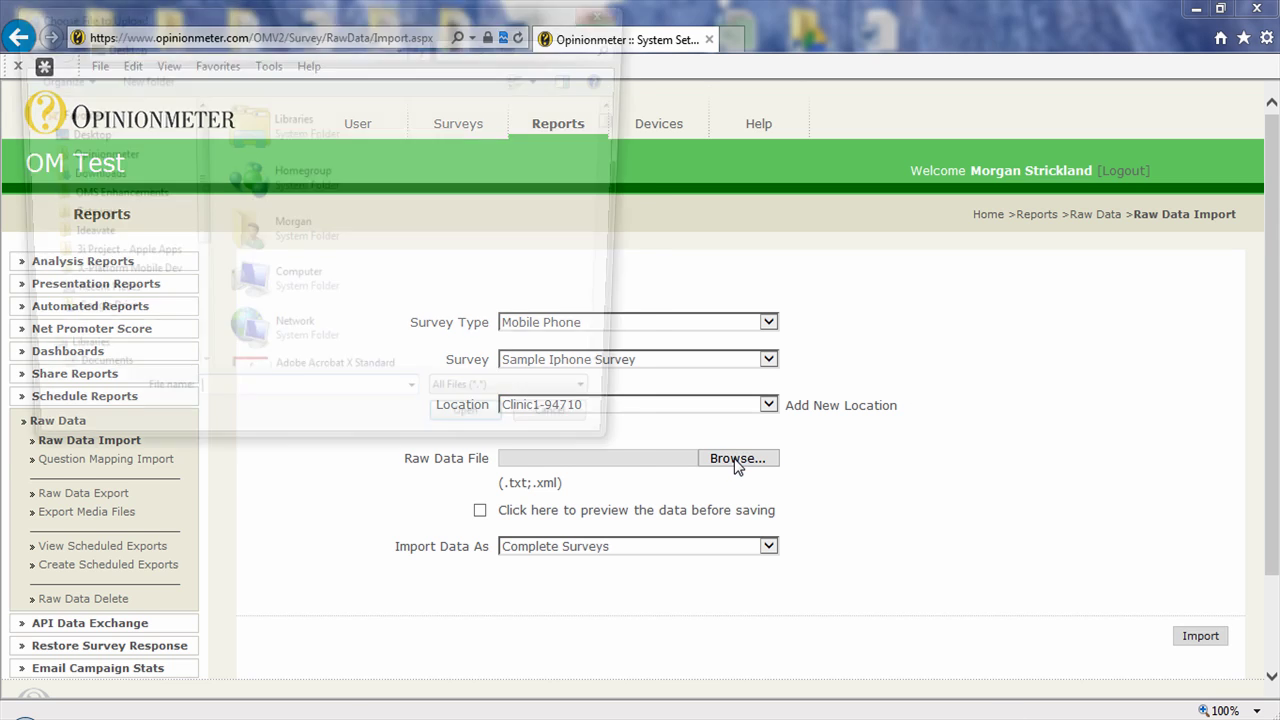
{"action": "left_click", "coordinate": [70, 130]}
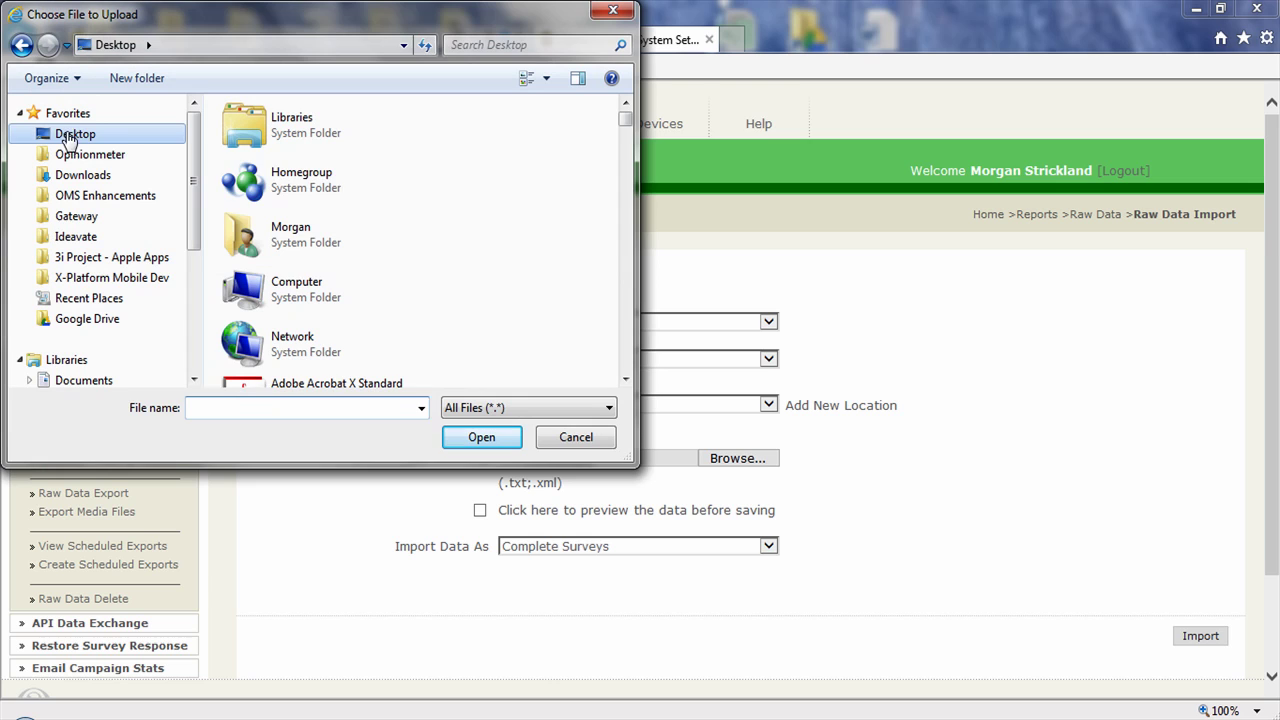
{"action": "left_click", "coordinate": [546, 84]}
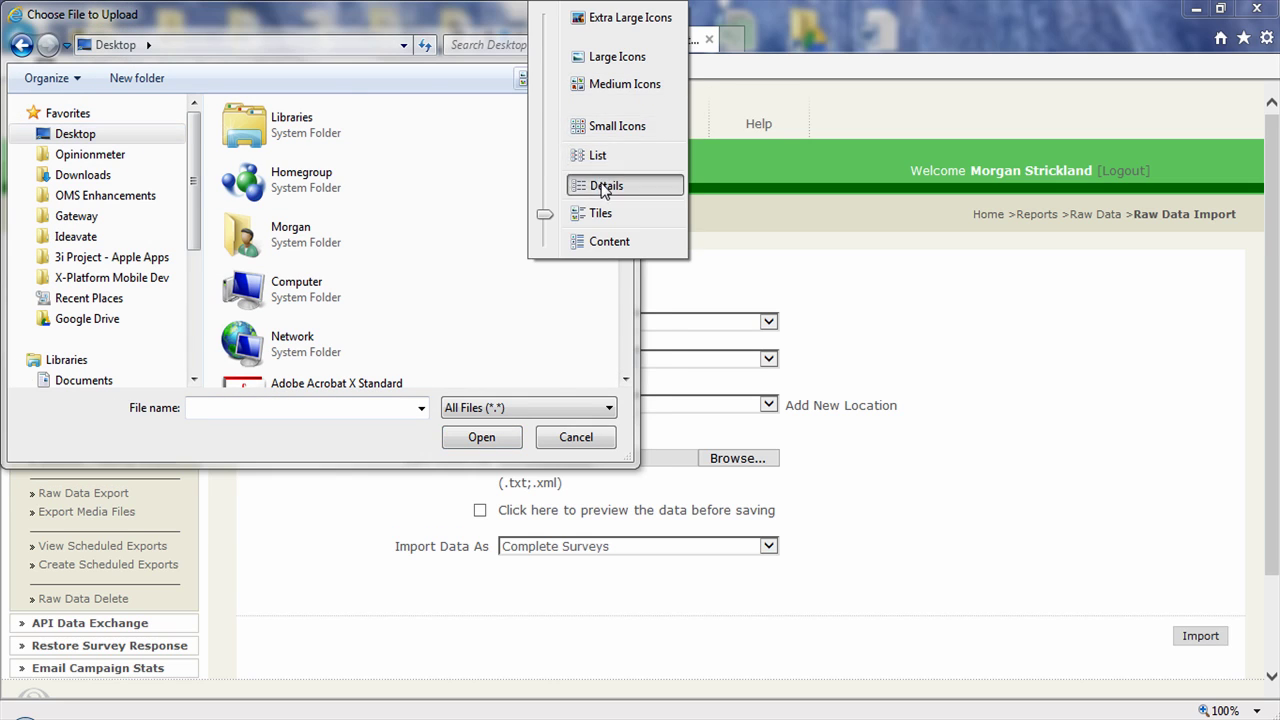
{"action": "left_click", "coordinate": [605, 185]}
{"action": "left_click", "coordinate": [592, 108]}
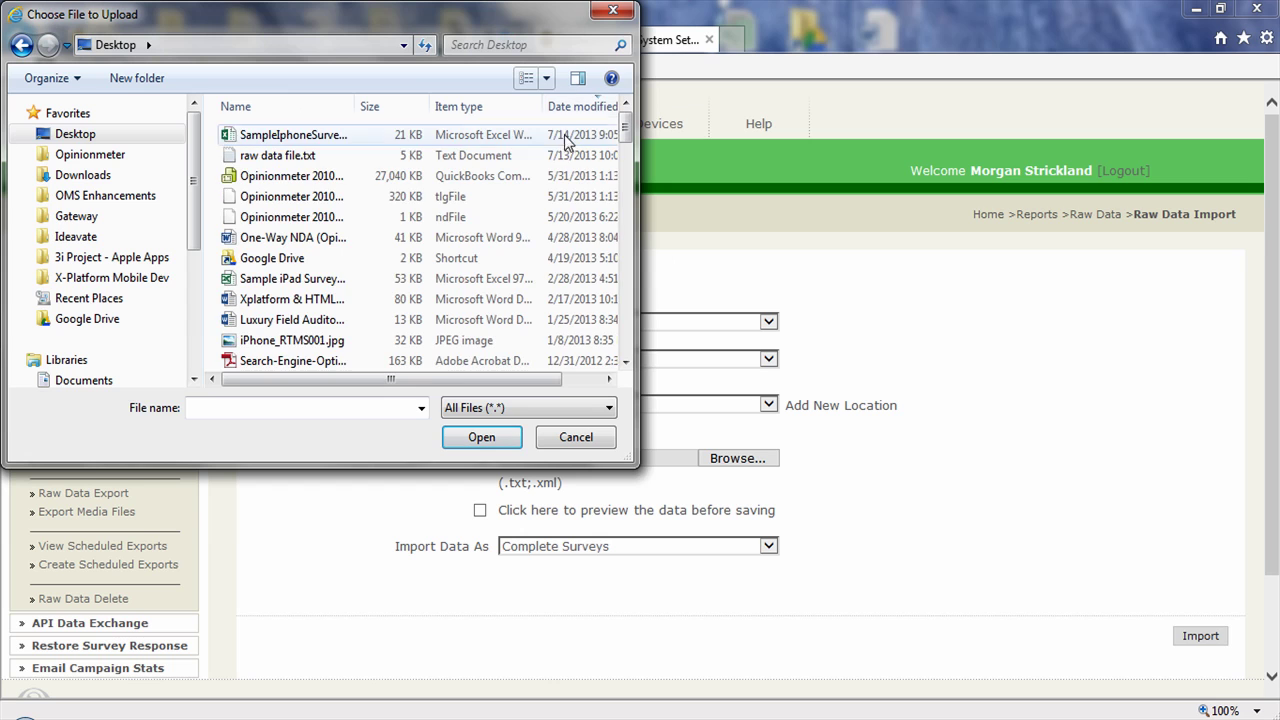
{"action": "left_click", "coordinate": [310, 156]}
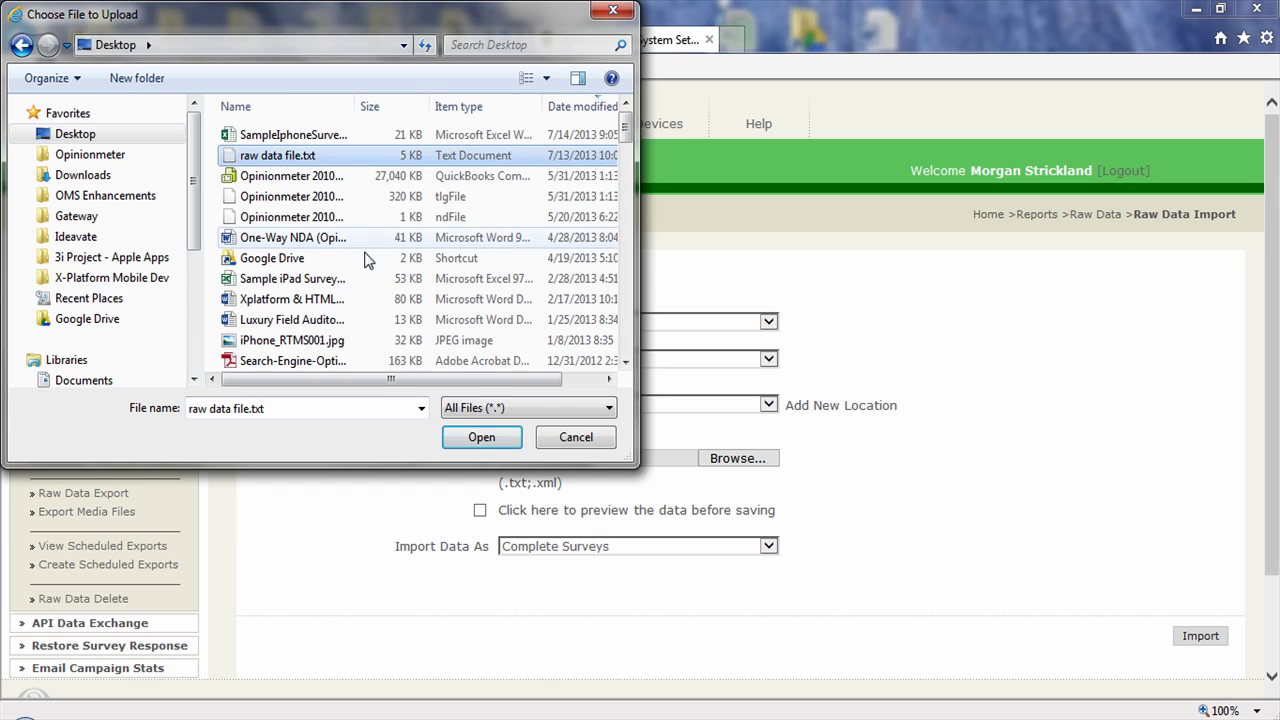
{"action": "left_click", "coordinate": [488, 441]}
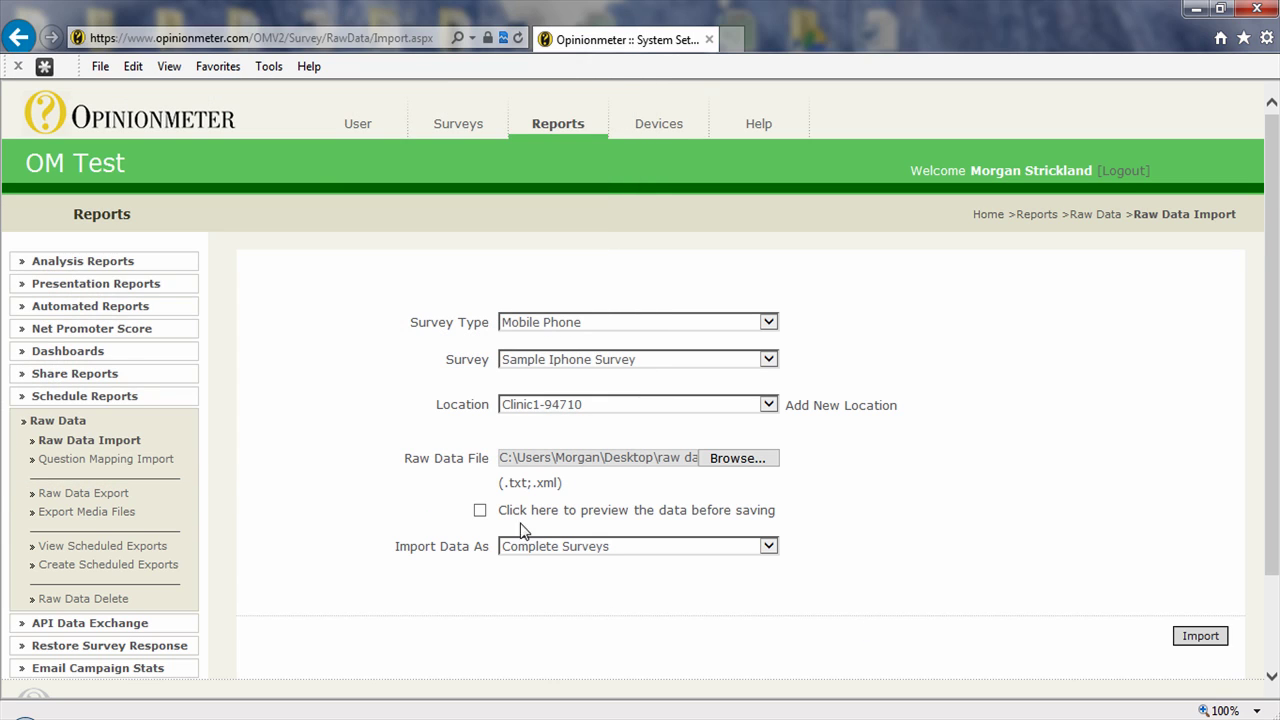
Step: Import the raw data file as Complete Surveys, leaving the preview before saving off
{"action": "left_click", "coordinate": [480, 511]}
{"action": "left_click", "coordinate": [480, 511]}
{"action": "left_click", "coordinate": [592, 556]}
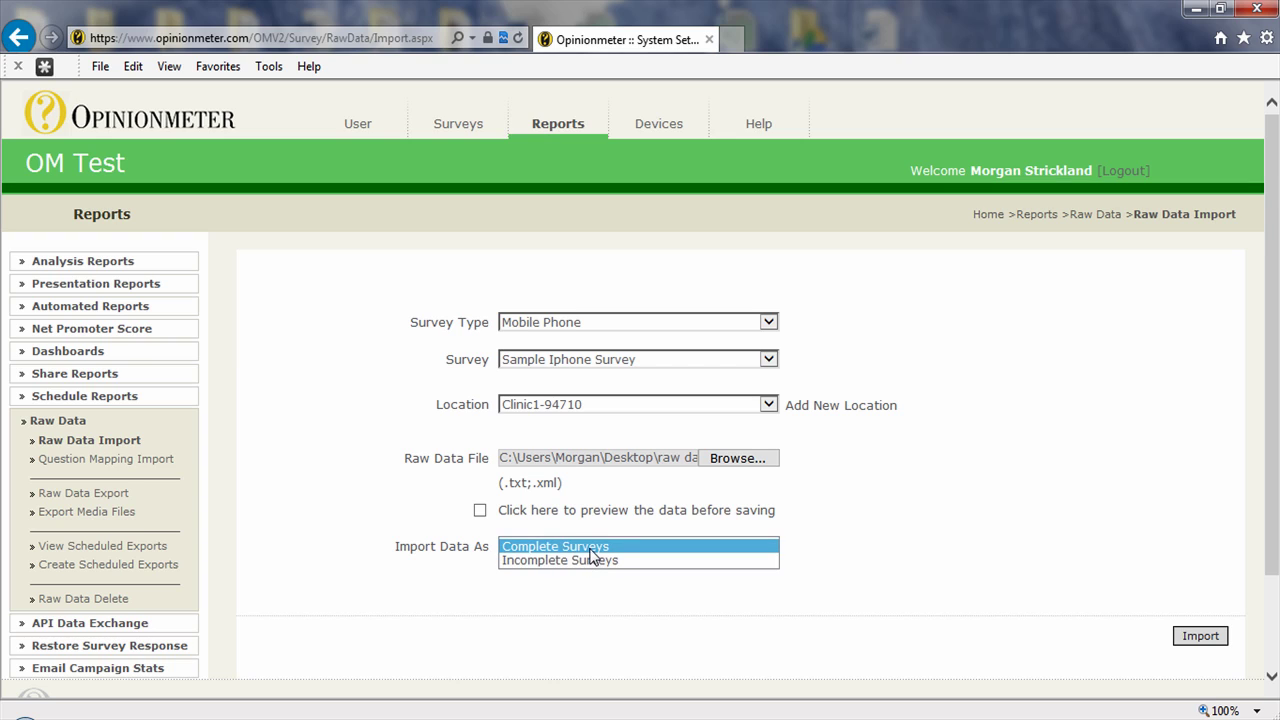
{"action": "left_click", "coordinate": [590, 549]}
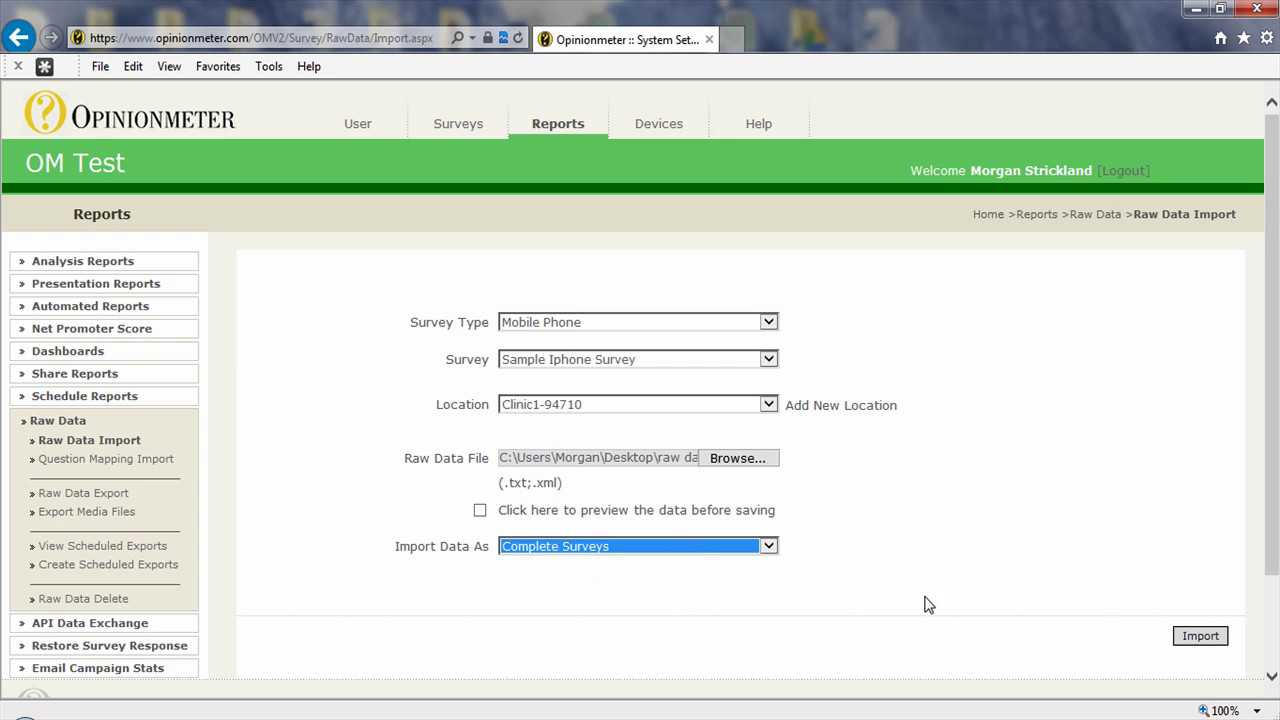
{"action": "left_click", "coordinate": [1207, 640]}
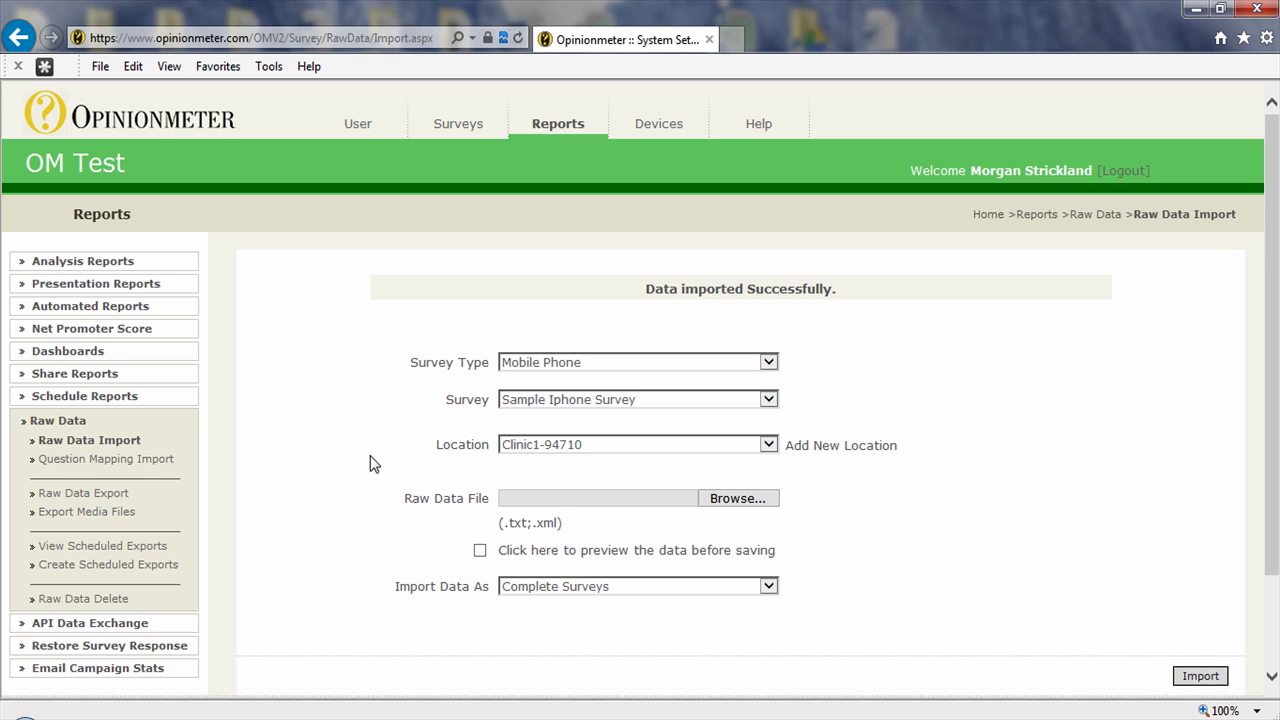
Step: Open Question Mapping Import and select survey type Mobile Phone, survey Sample Iphone Survey and location Clinic1-94710
{"action": "left_click", "coordinate": [137, 461]}
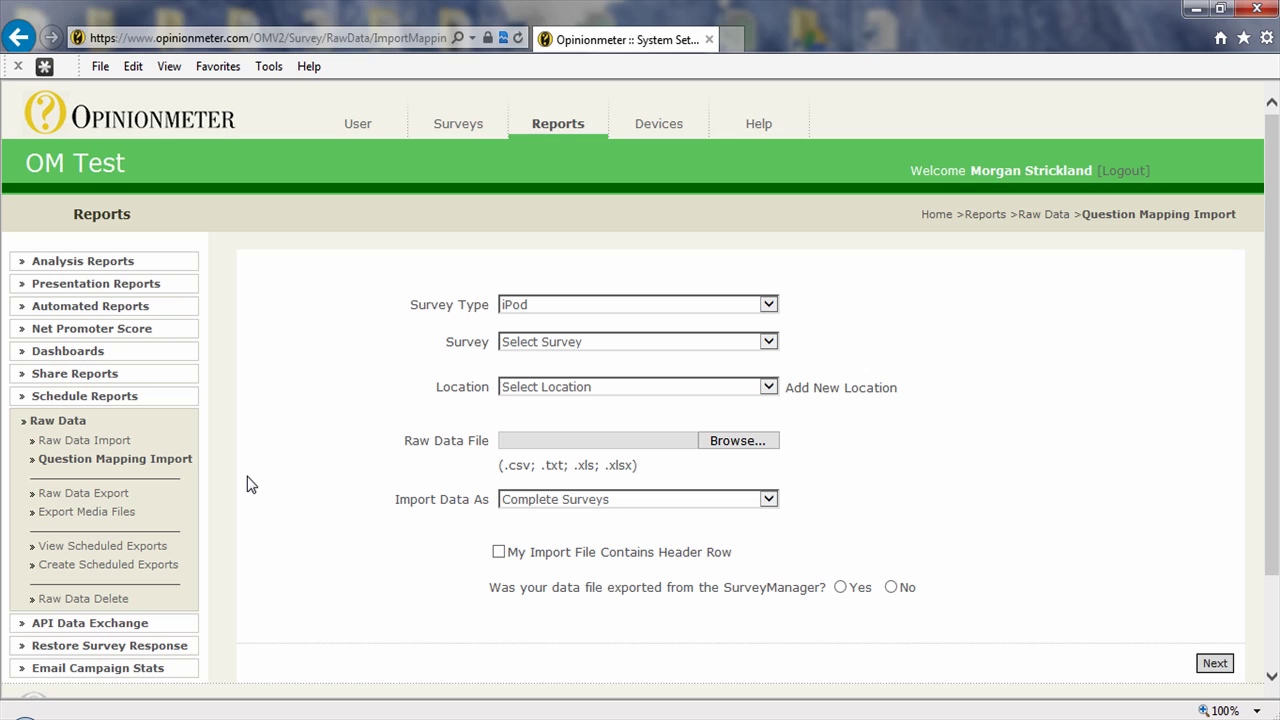
{"action": "left_click", "coordinate": [618, 305]}
{"action": "left_click", "coordinate": [610, 319]}
{"action": "left_click", "coordinate": [627, 342]}
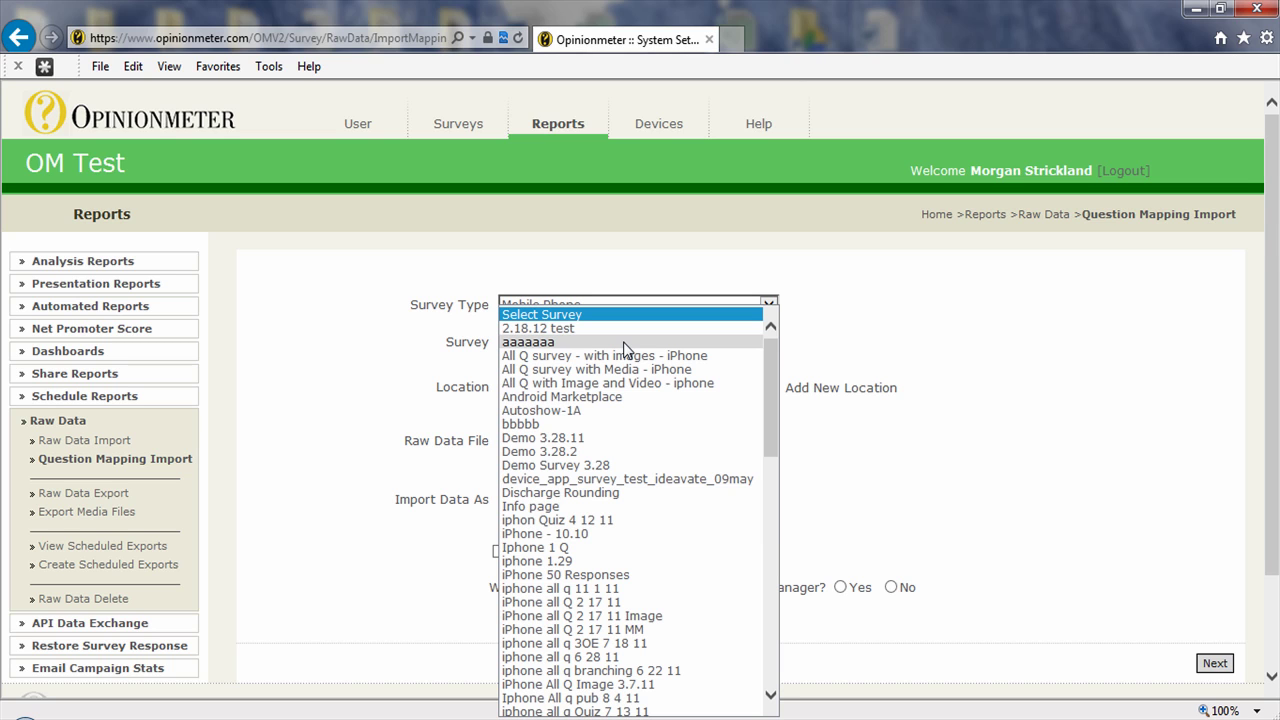
{"action": "key", "text": "s"}
{"action": "key", "text": "Return"}
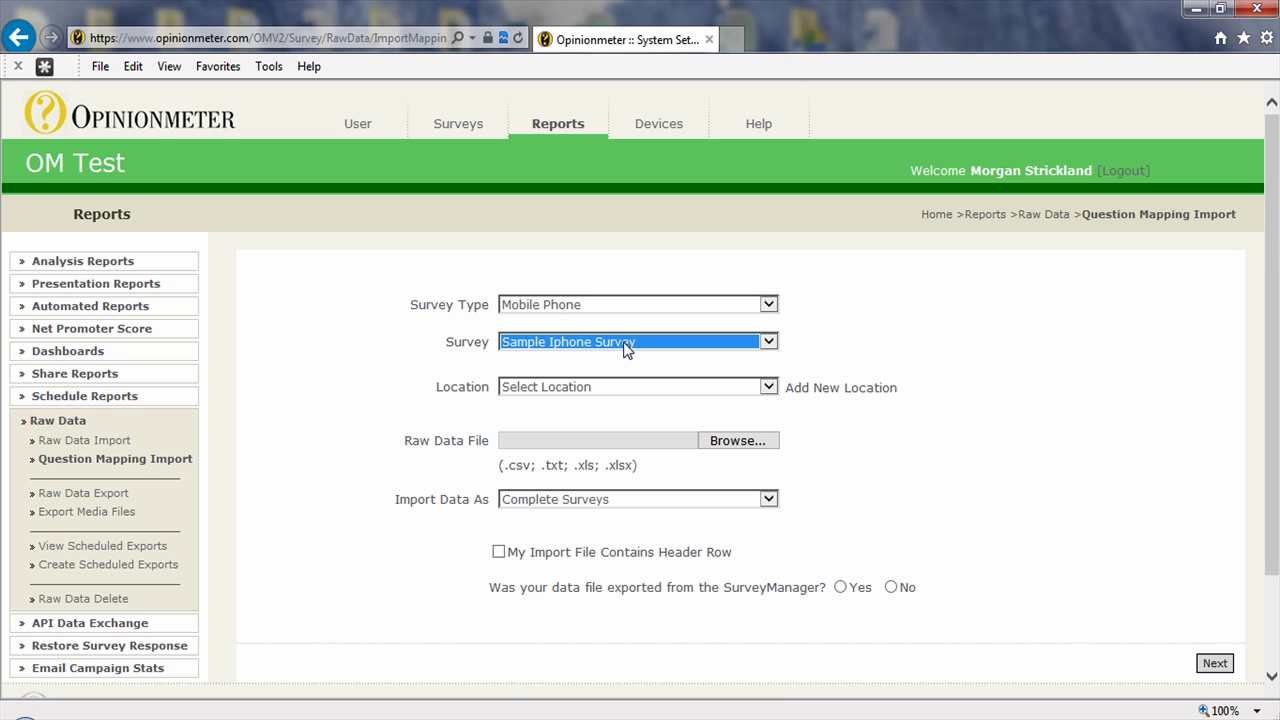
{"action": "left_click", "coordinate": [636, 390]}
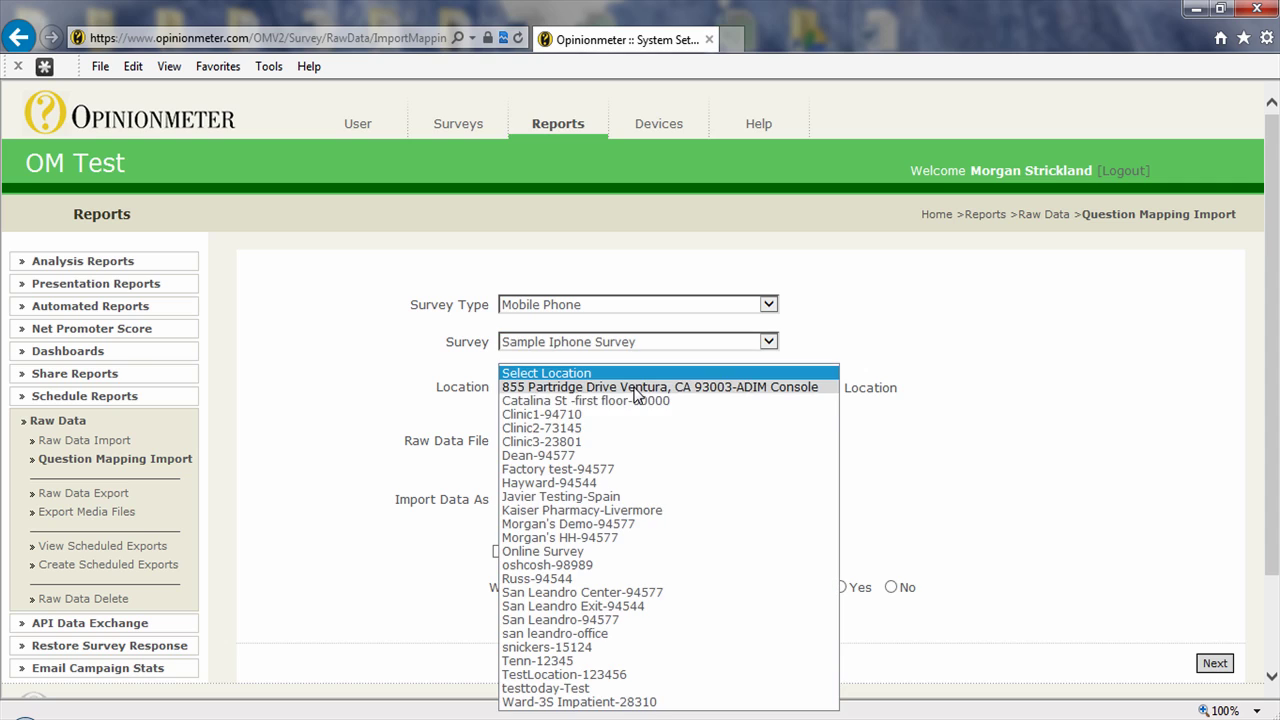
{"action": "left_click", "coordinate": [633, 414]}
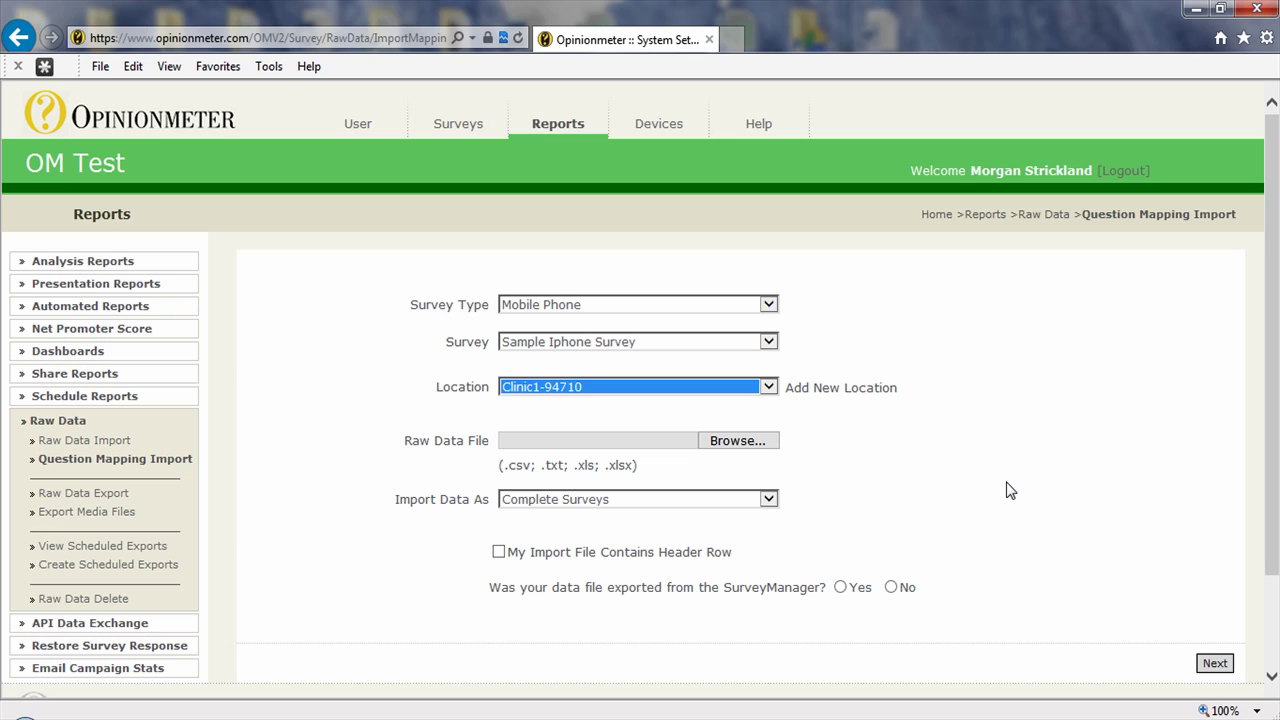
Step: Choose the SampleIphoneSurvey(Excel) workbook from the Desktop as the raw data file, listing files in Details view by date modified
{"action": "left_click", "coordinate": [772, 442]}
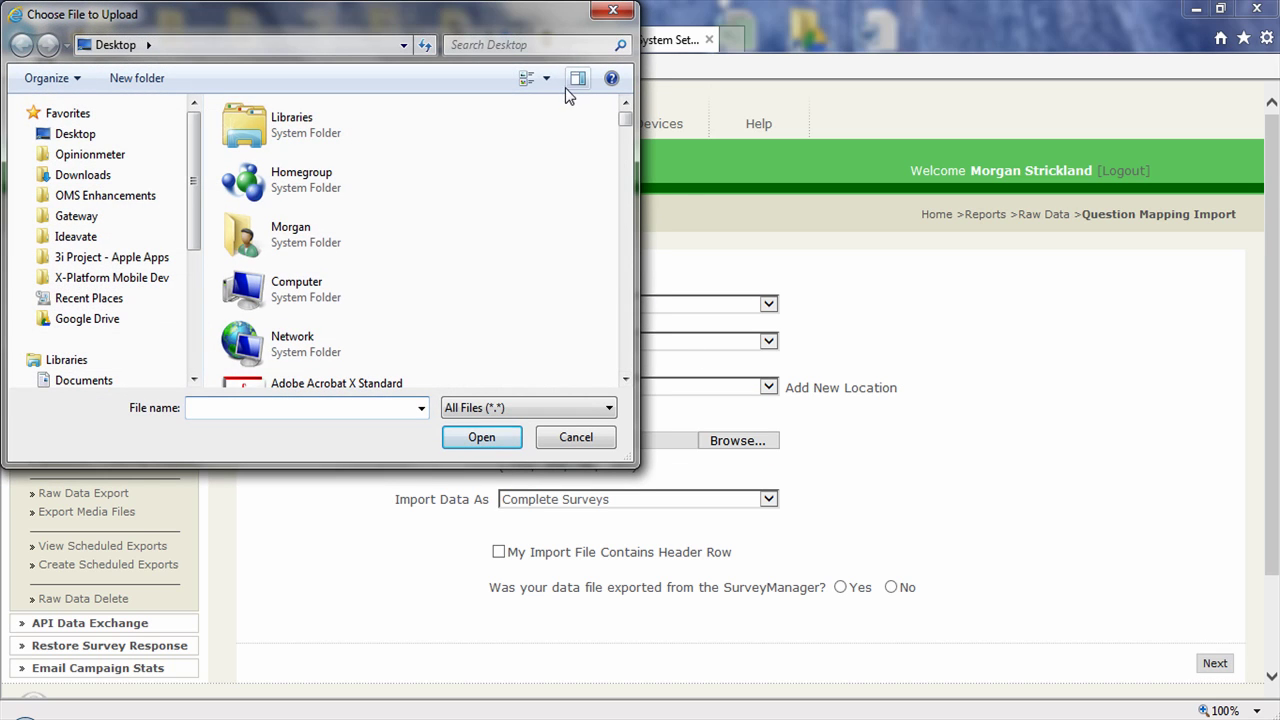
{"action": "left_click", "coordinate": [548, 80]}
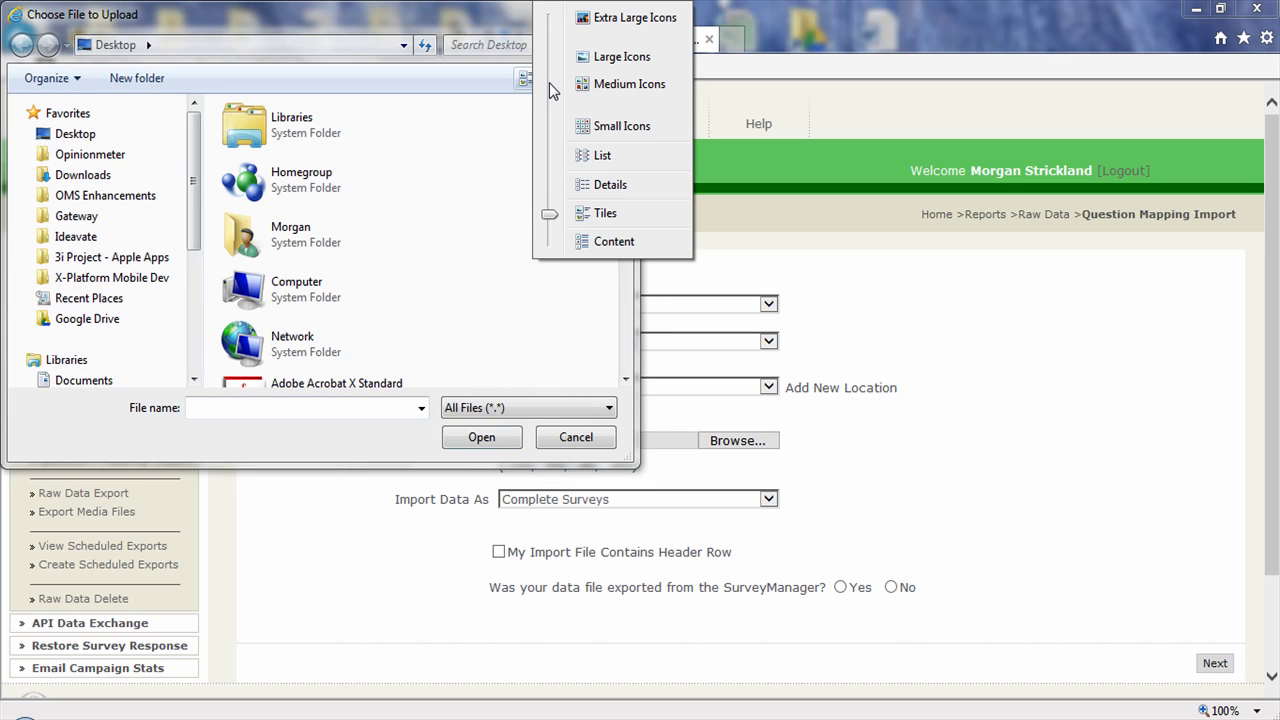
{"action": "left_click", "coordinate": [599, 186]}
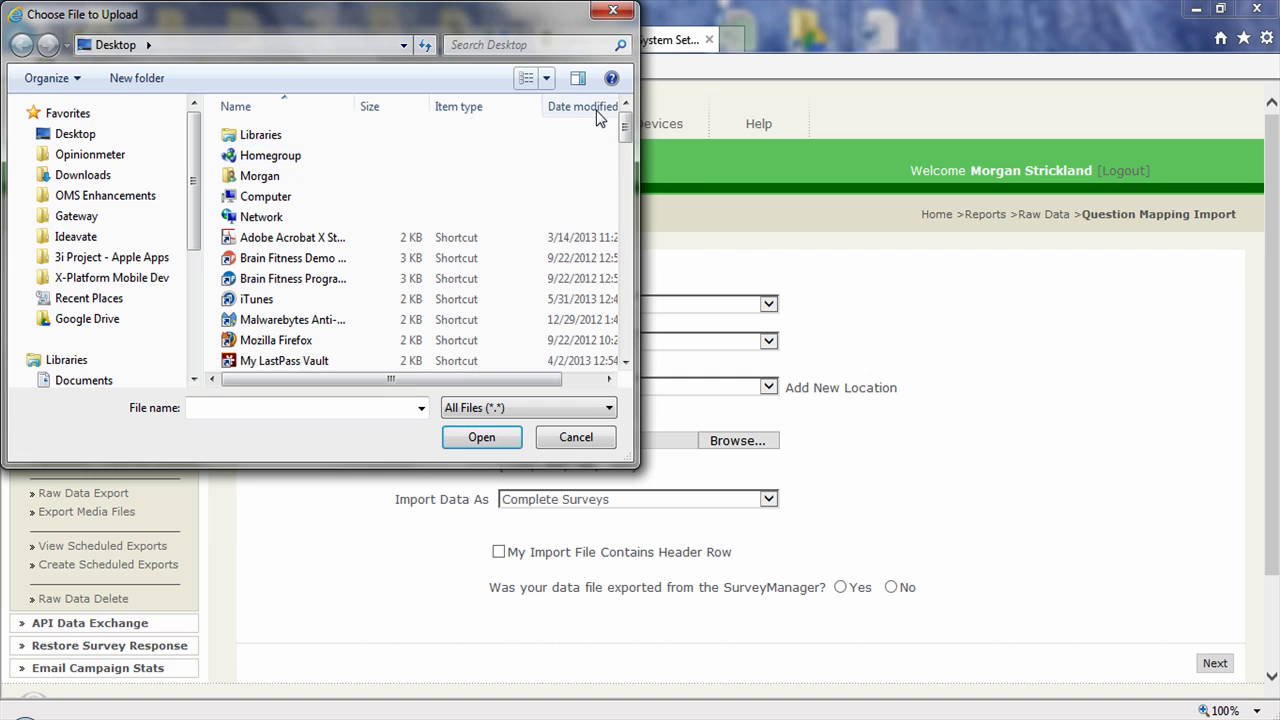
{"action": "left_click", "coordinate": [596, 108]}
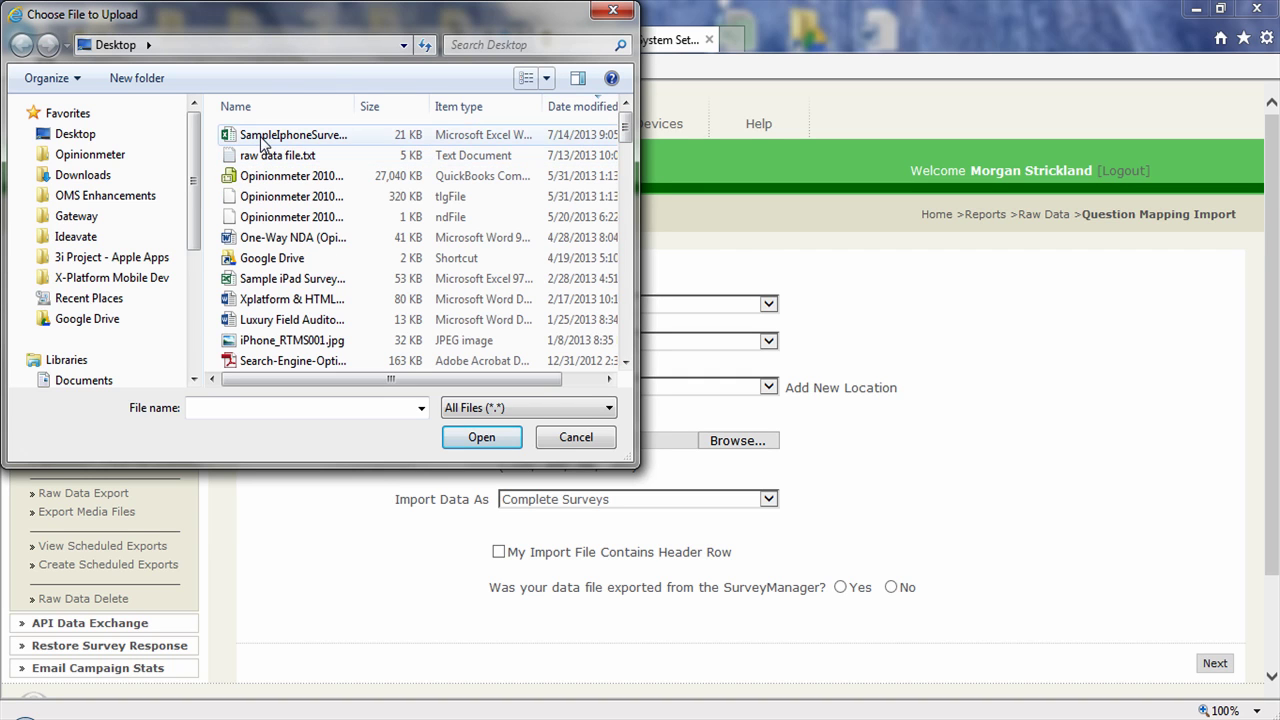
{"action": "left_click", "coordinate": [262, 137]}
{"action": "left_click", "coordinate": [479, 438]}
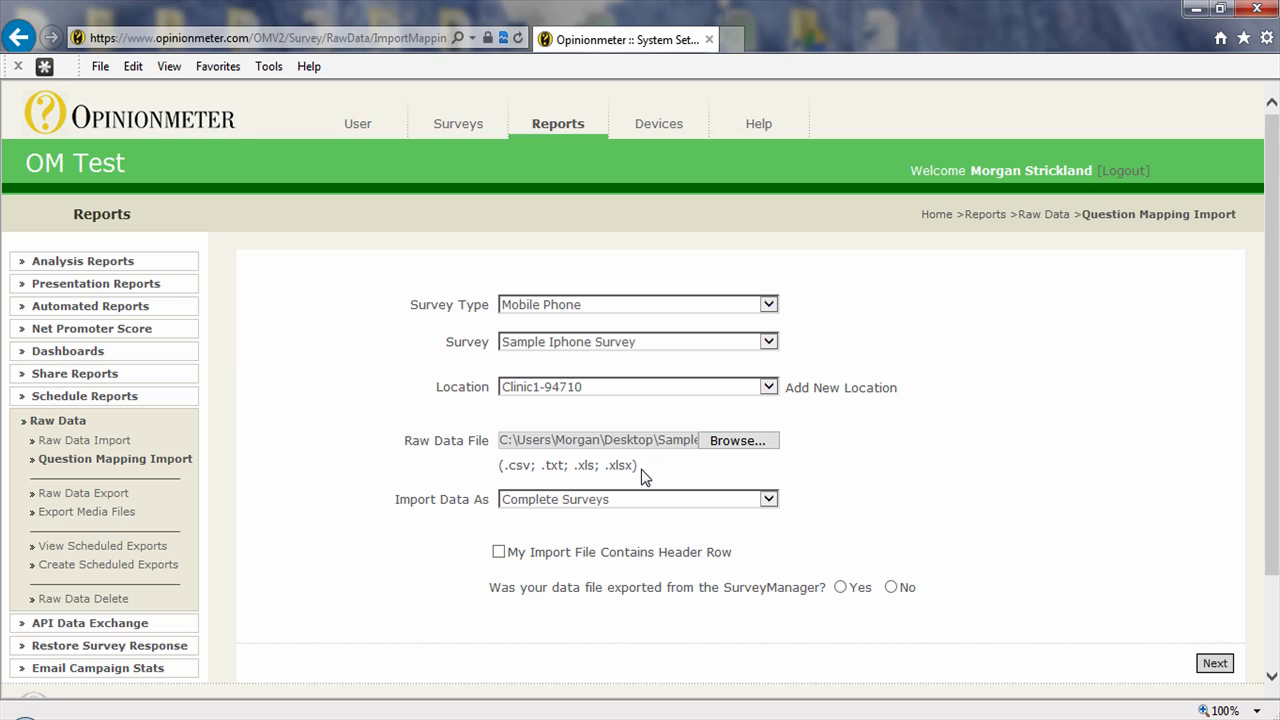
Step: Keep Complete Surveys as the import type, mark the file as containing a header row and exported from SurveyManager, and continue to the label mapping
{"action": "left_click", "coordinate": [683, 507]}
{"action": "left_click", "coordinate": [685, 508]}
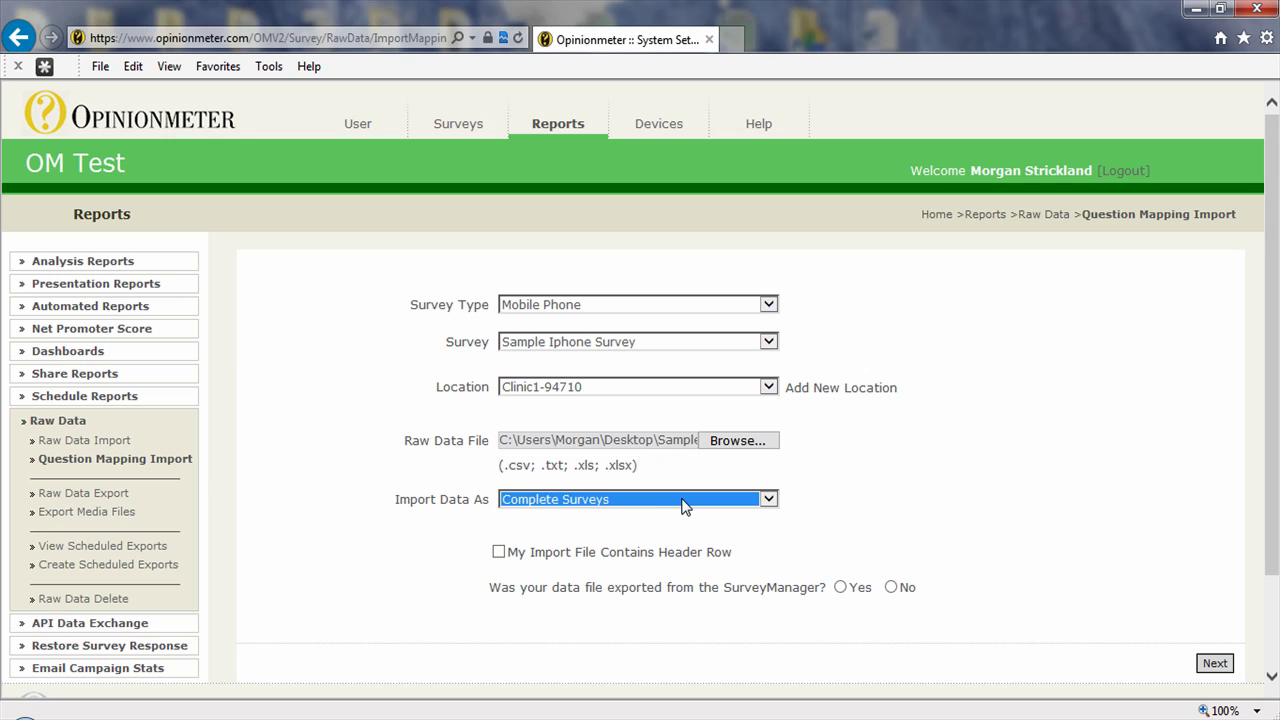
{"action": "left_click", "coordinate": [500, 552]}
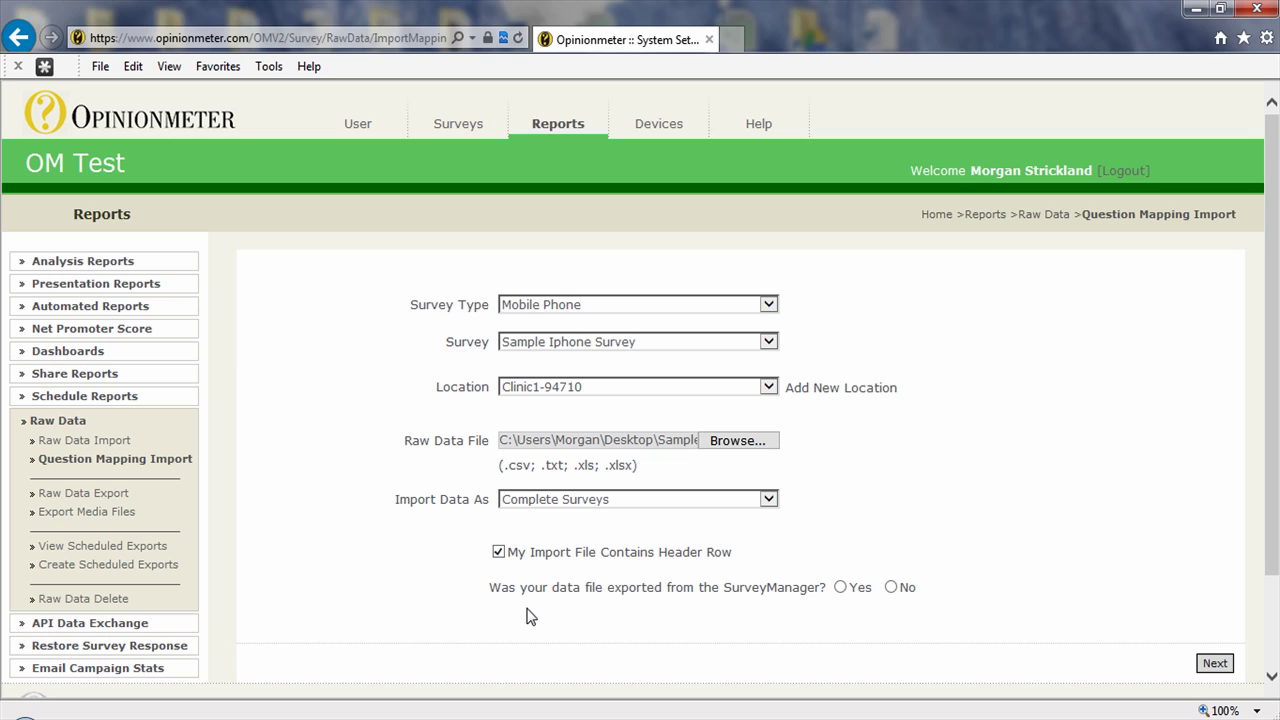
{"action": "left_click", "coordinate": [841, 588]}
{"action": "left_click", "coordinate": [1212, 665]}
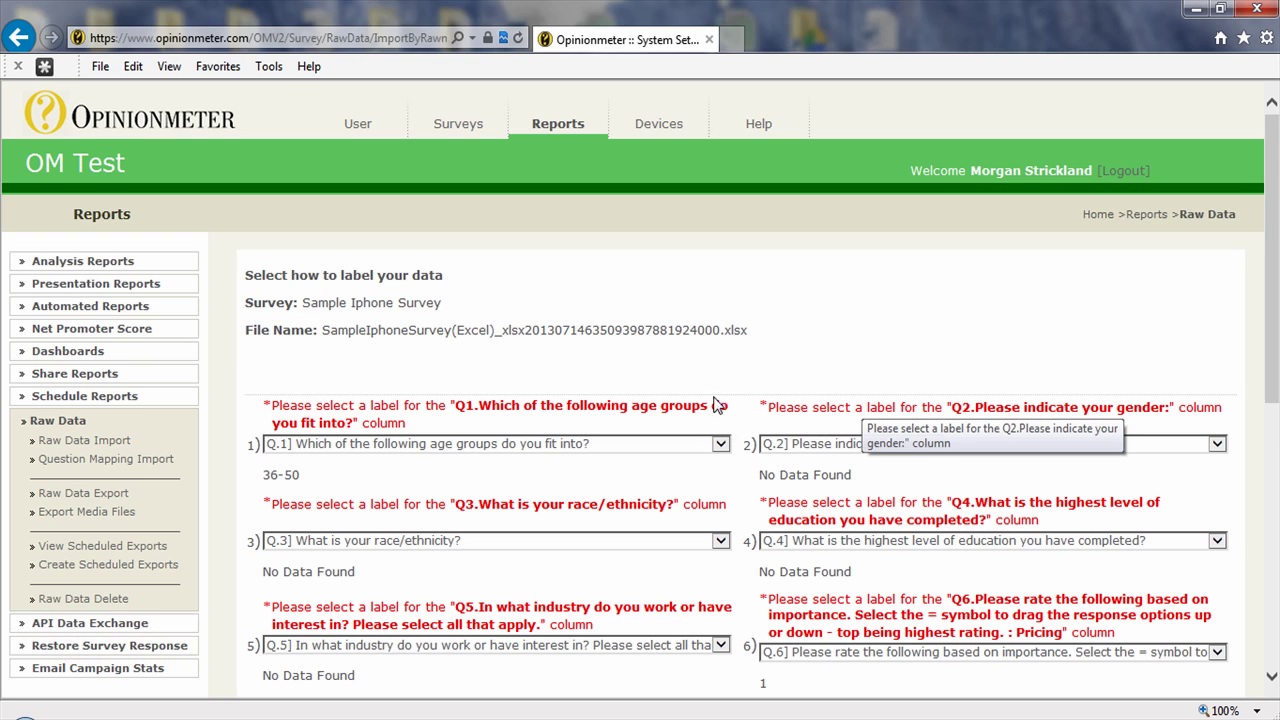
Step: Examine the label choices offered for the Q1 age group and Q2 gender columns, keeping their matching question labels
{"action": "left_click", "coordinate": [716, 449]}
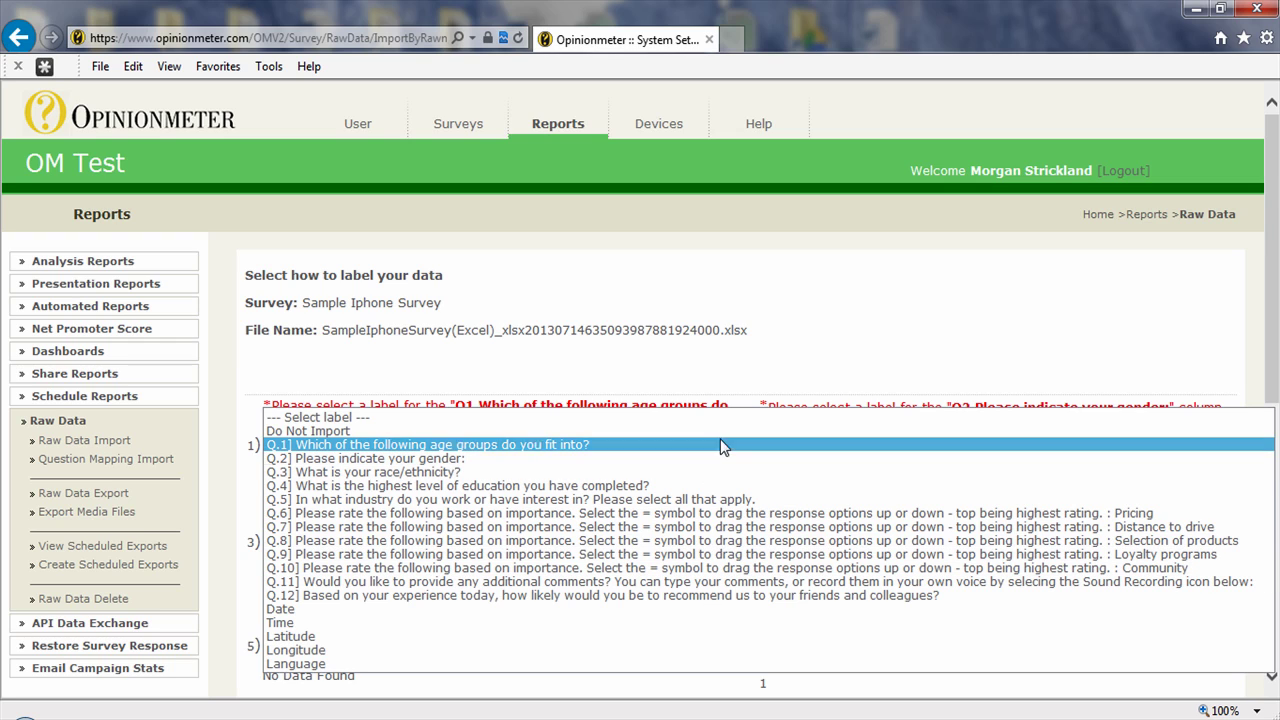
{"action": "left_click", "coordinate": [737, 377]}
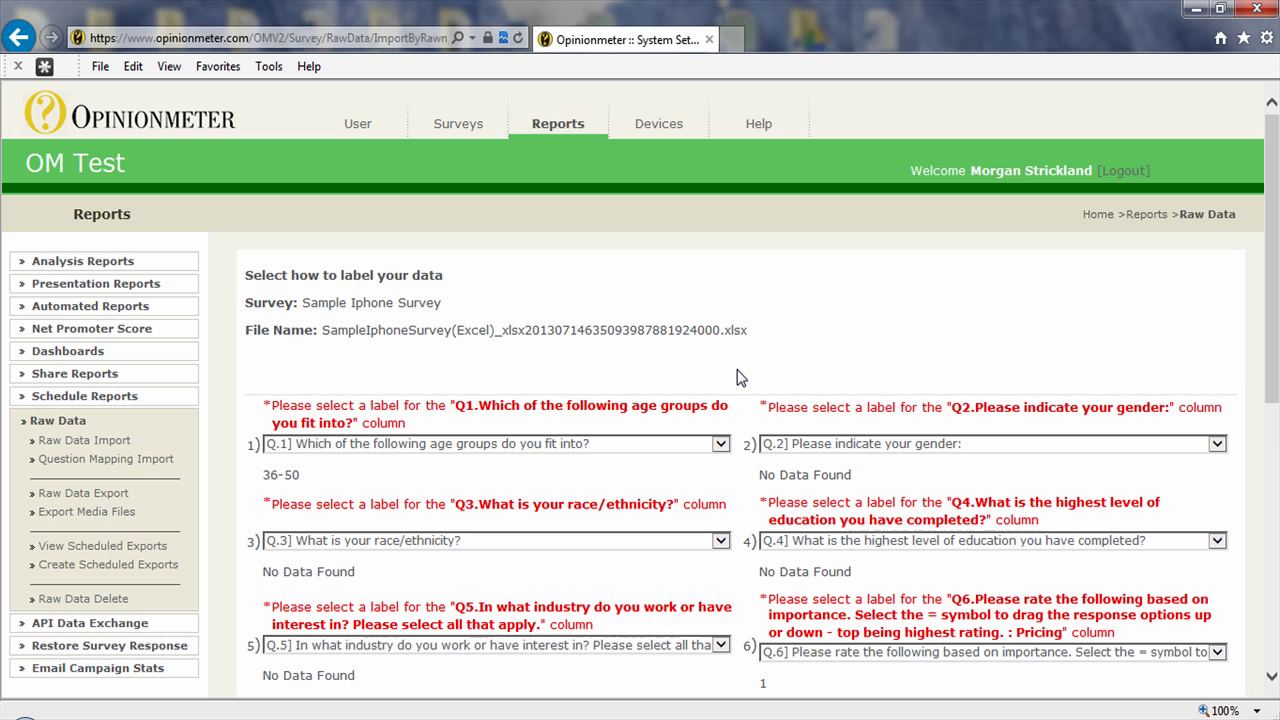
{"action": "left_click", "coordinate": [808, 449]}
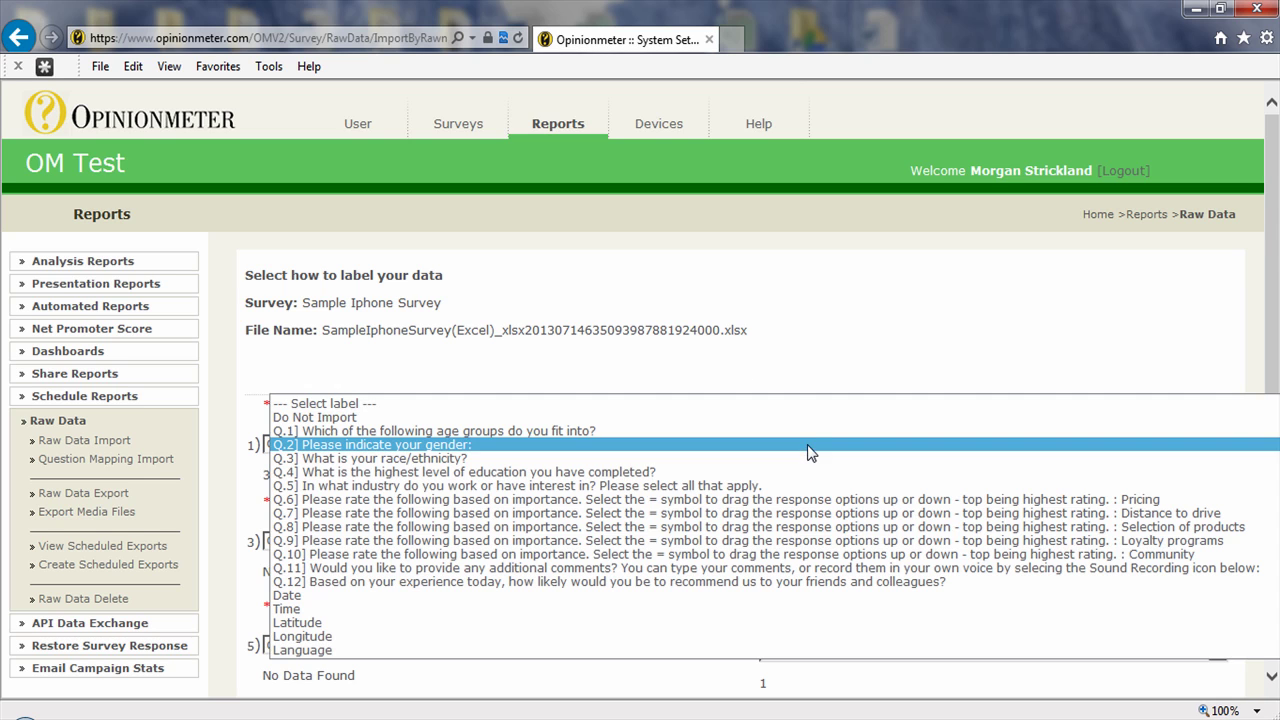
{"action": "left_click", "coordinate": [866, 337]}
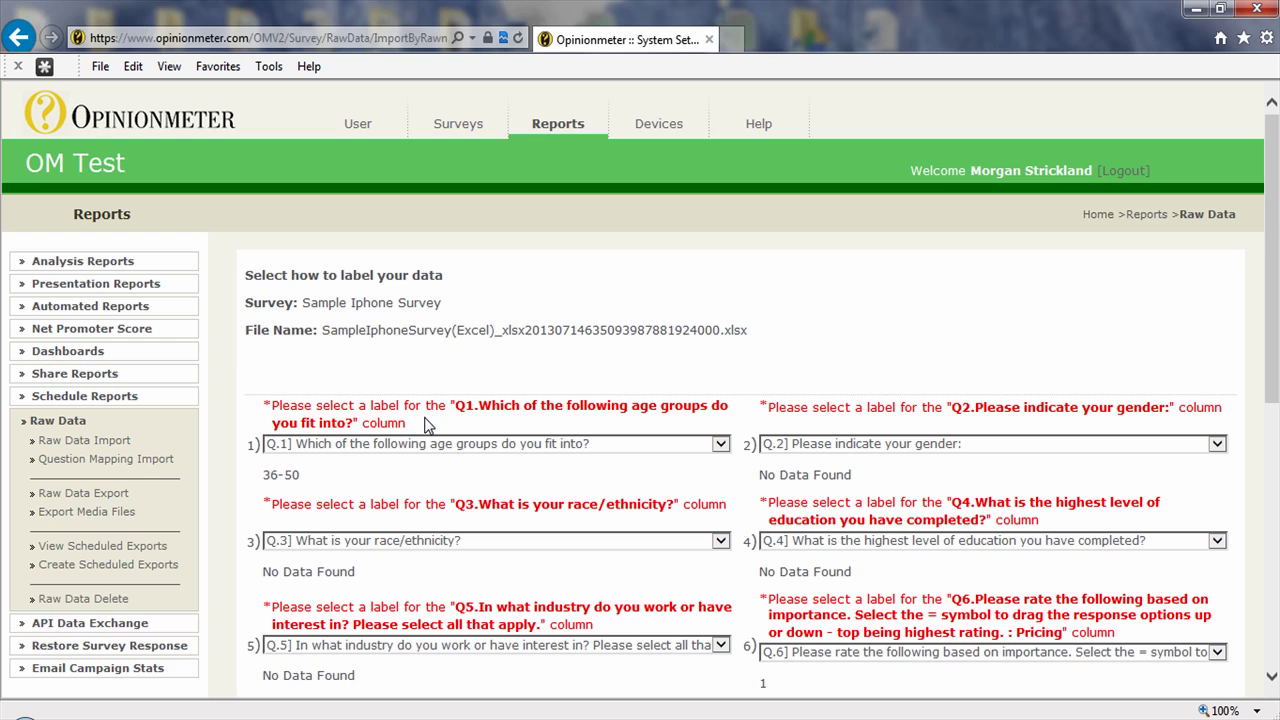
{"action": "left_click", "coordinate": [418, 446]}
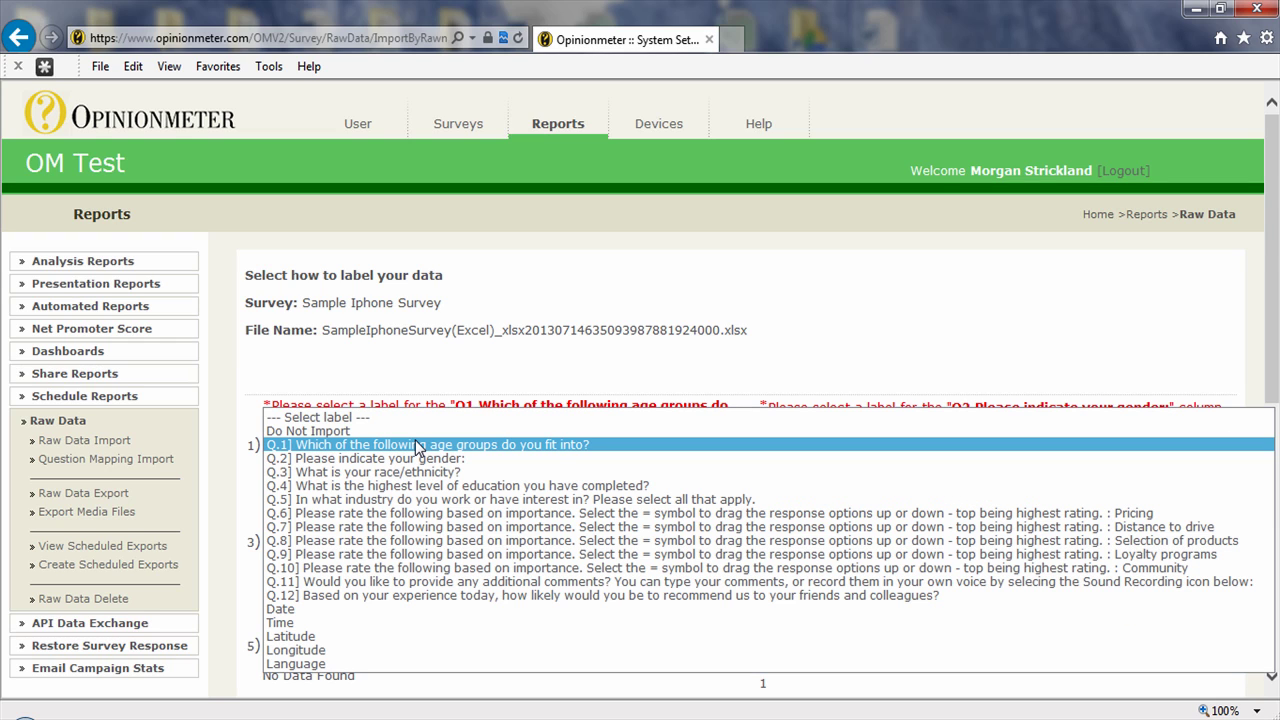
{"action": "left_click", "coordinate": [415, 444]}
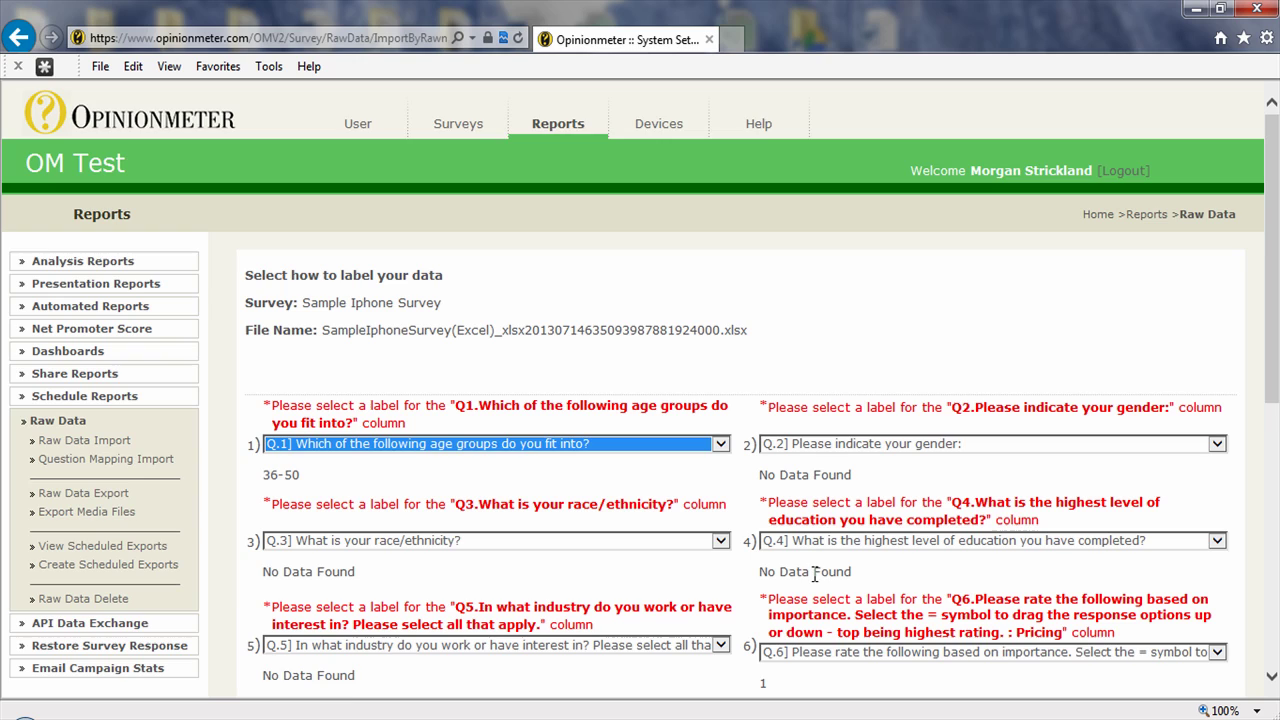
Step: Try Do Not Import as the label for the Q12 recommendation column and set it back to the Q.12 question
{"action": "scroll", "coordinate": [817, 572], "scroll_direction": "down", "scroll_amount": 1}
{"action": "scroll", "coordinate": [817, 572], "scroll_direction": "down", "scroll_amount": 4}
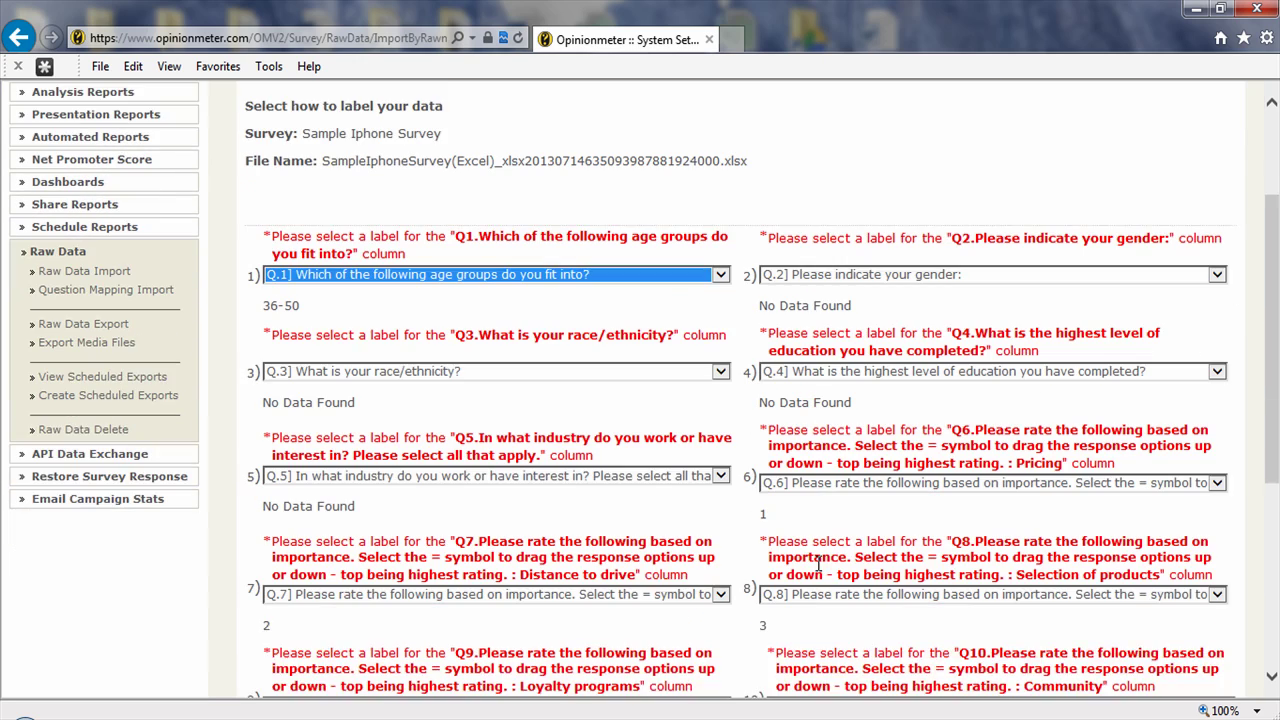
{"action": "scroll", "coordinate": [820, 568], "scroll_direction": "down", "scroll_amount": 1}
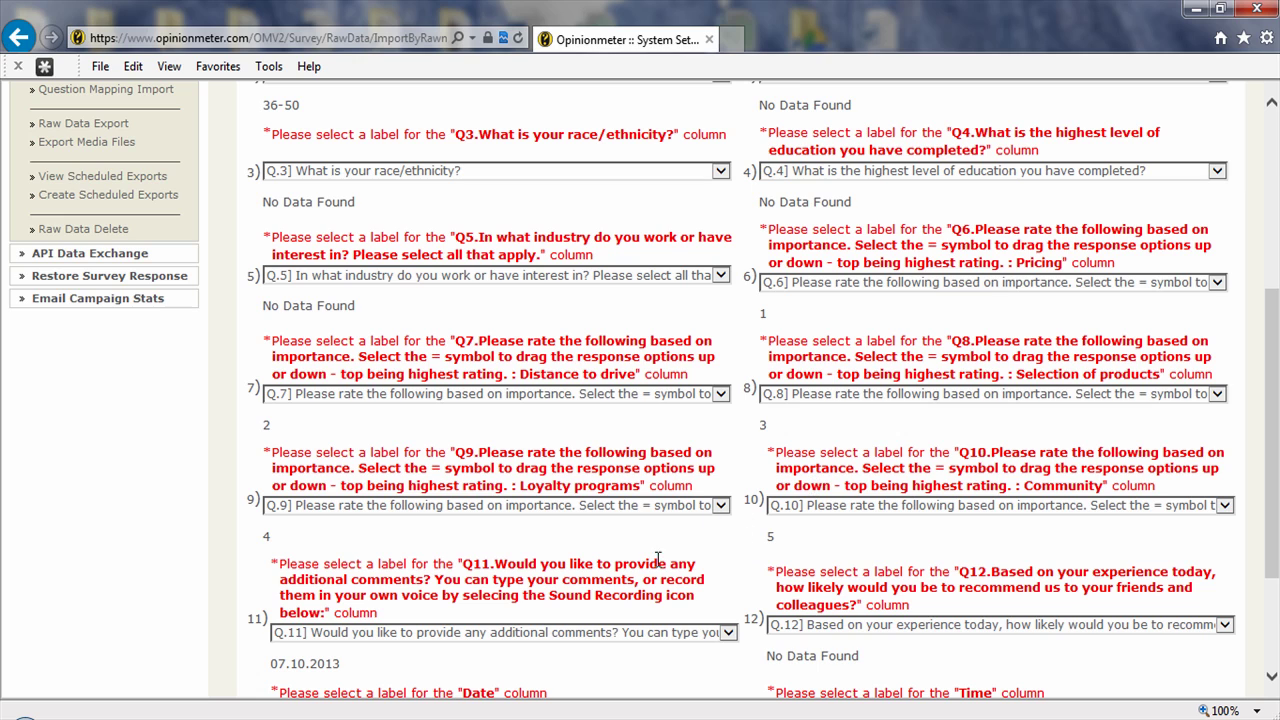
{"action": "scroll", "coordinate": [815, 630], "scroll_direction": "down", "scroll_amount": 1}
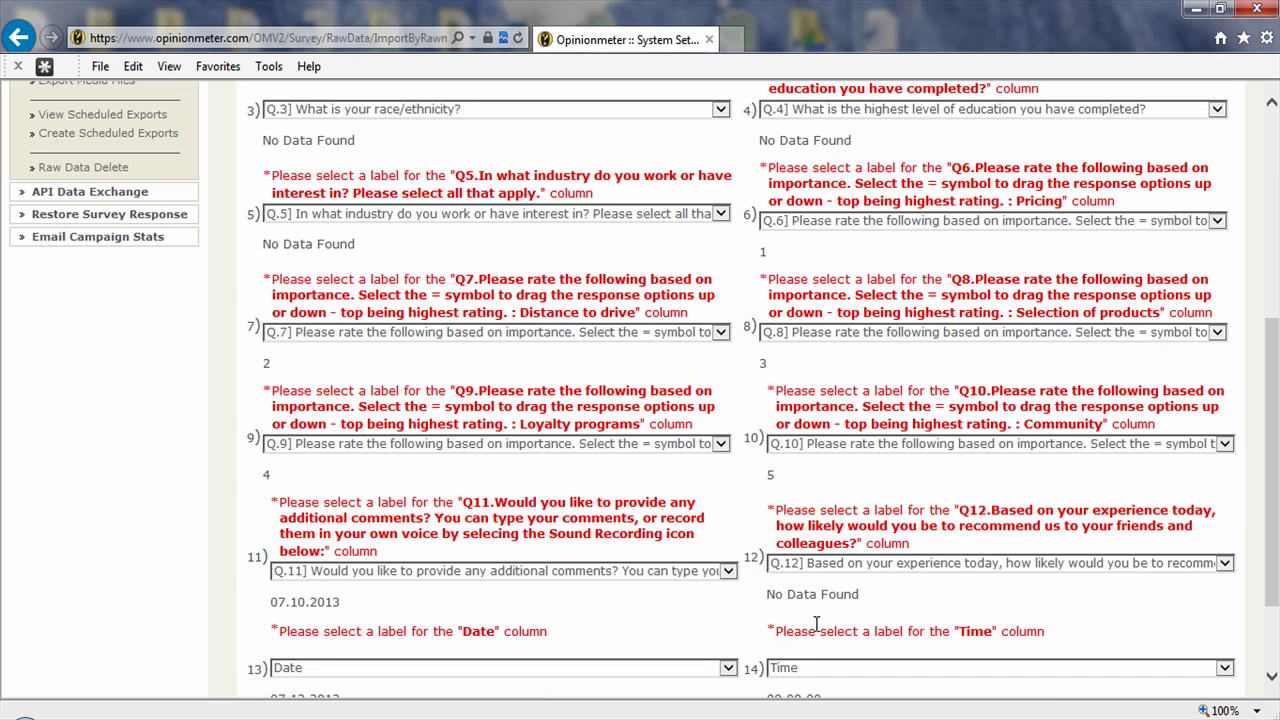
{"action": "left_click", "coordinate": [853, 566]}
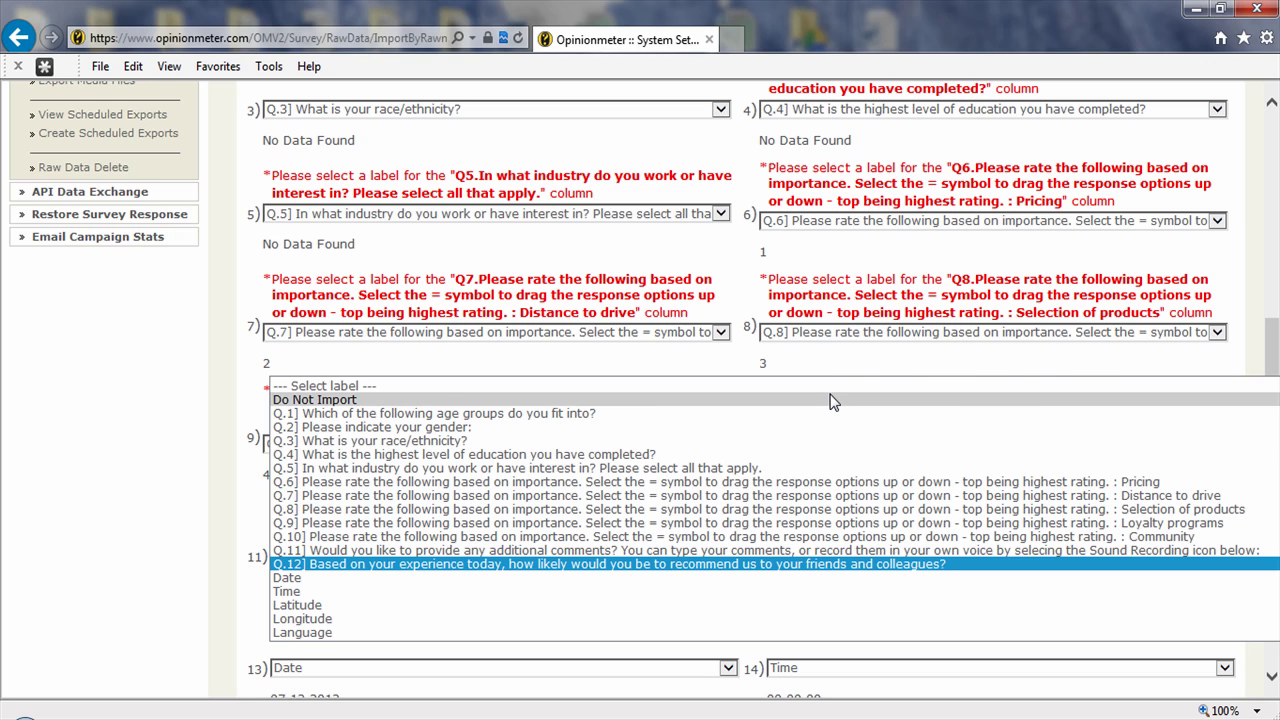
{"action": "left_click", "coordinate": [833, 401]}
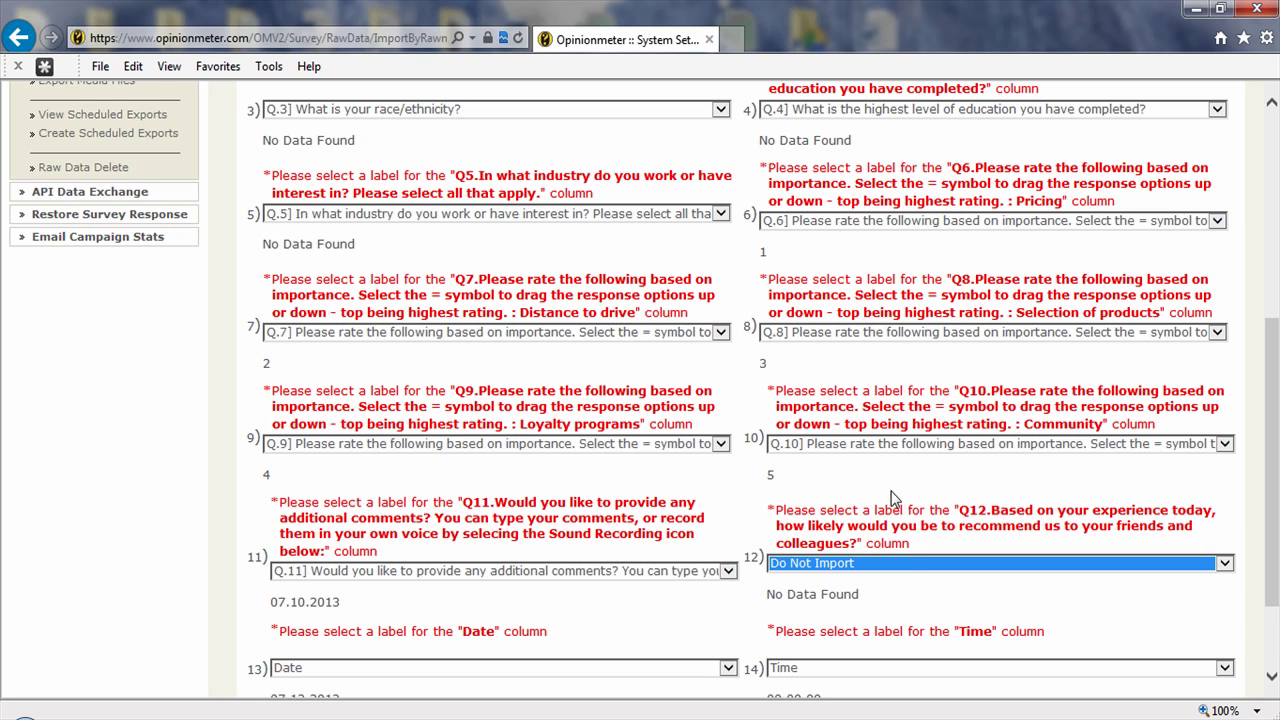
{"action": "left_click", "coordinate": [916, 563]}
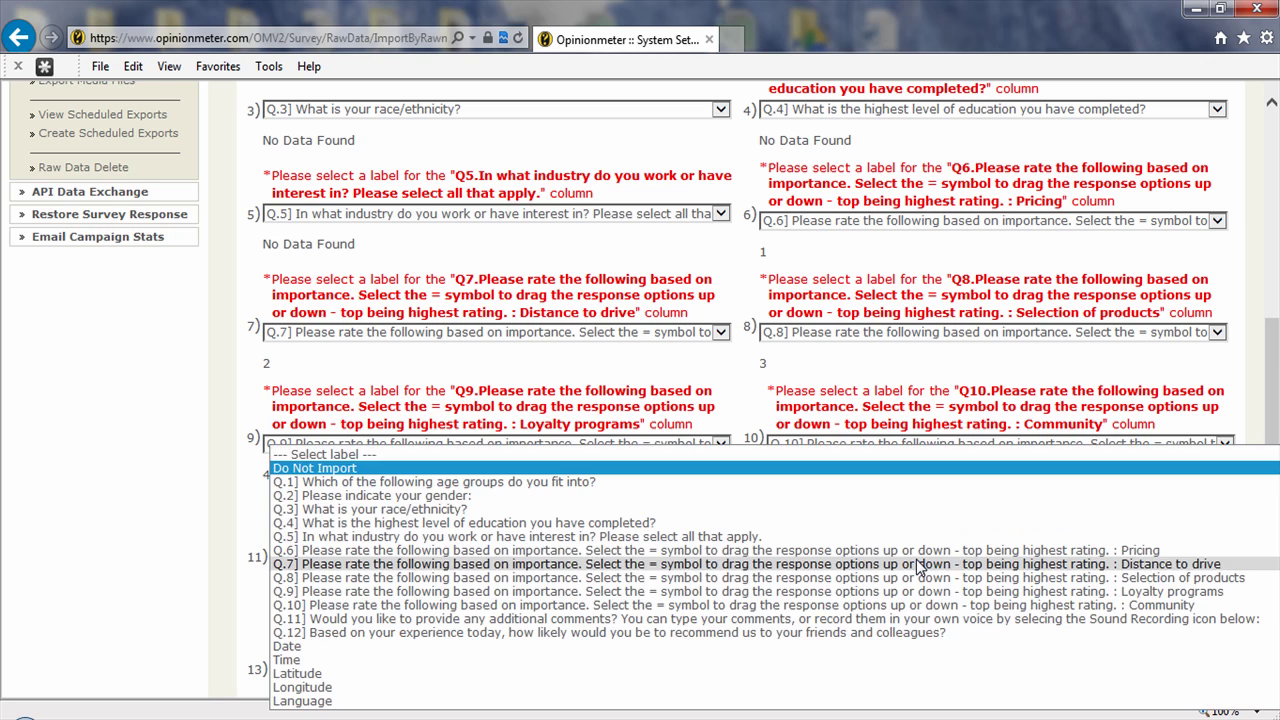
{"action": "left_click", "coordinate": [822, 632]}
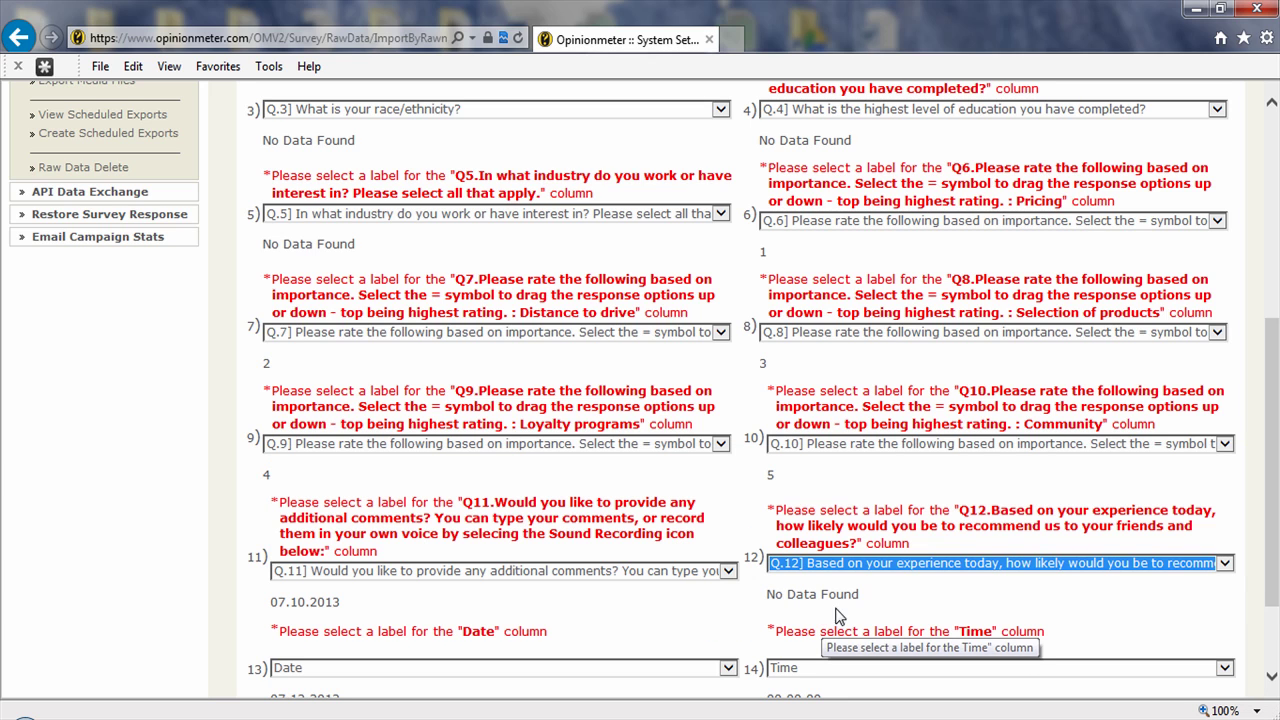
Step: Review the label choices for the Date column and again for the Q1 age group column, keeping Date and Q.1
{"action": "scroll", "coordinate": [928, 584], "scroll_direction": "down", "scroll_amount": 3}
{"action": "scroll", "coordinate": [928, 584], "scroll_direction": "down", "scroll_amount": 1}
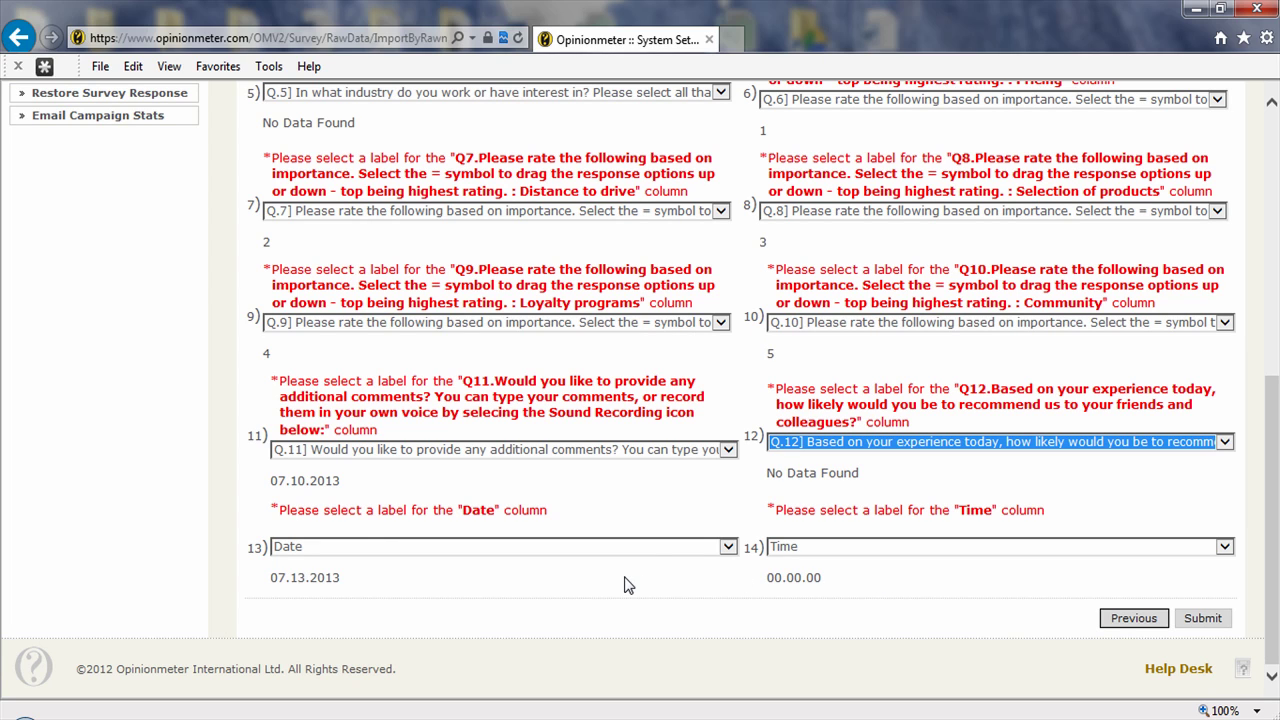
{"action": "left_click", "coordinate": [646, 550]}
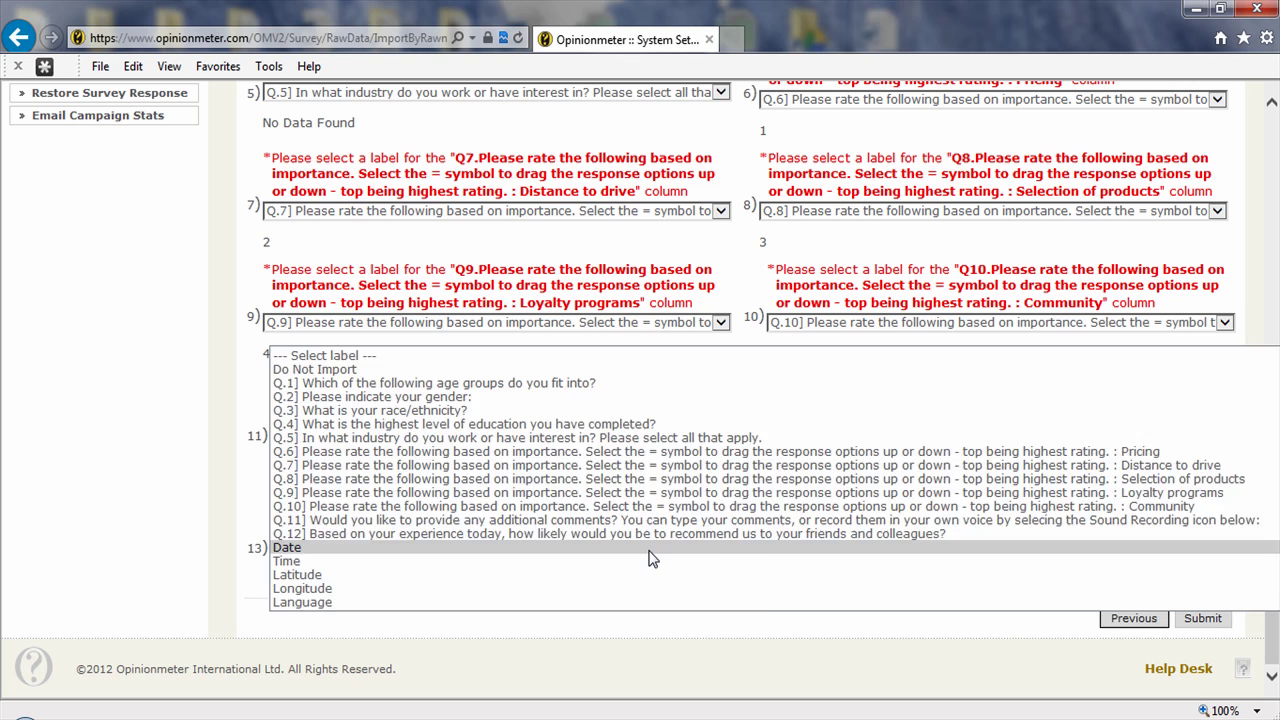
{"action": "left_click", "coordinate": [649, 556]}
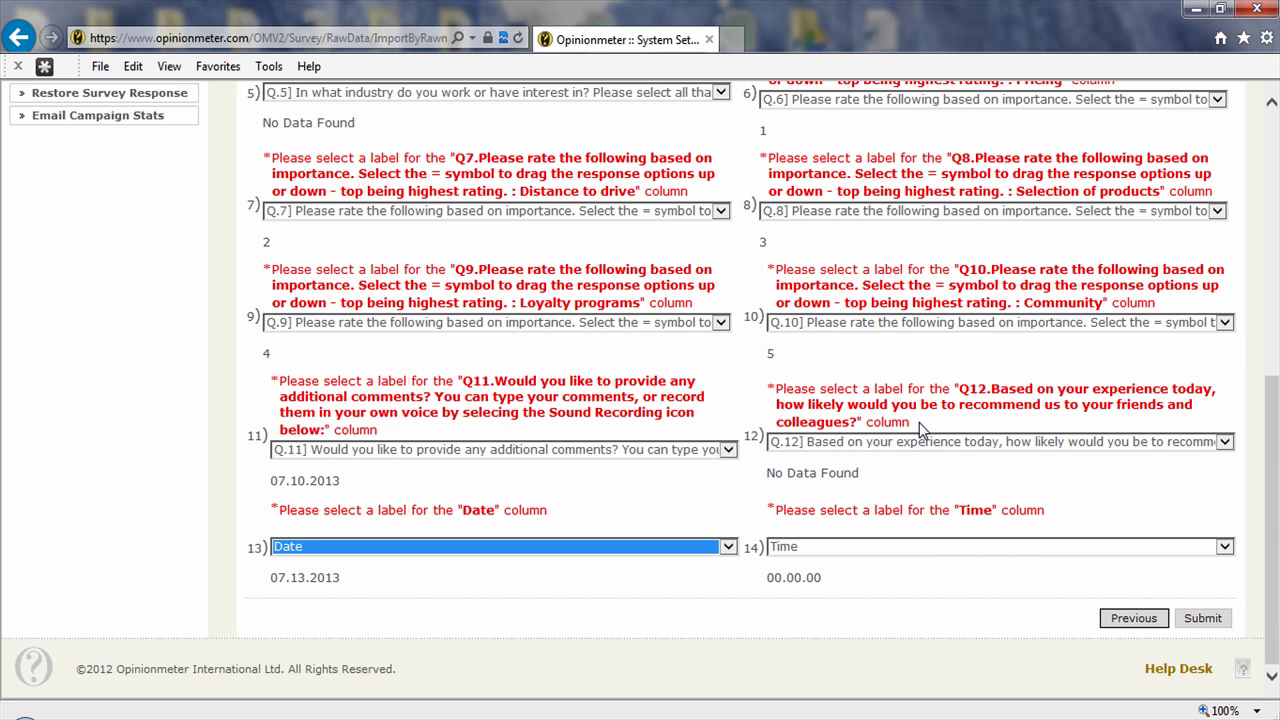
{"action": "scroll", "coordinate": [919, 440], "scroll_direction": "up", "scroll_amount": 3}
{"action": "scroll", "coordinate": [920, 450], "scroll_direction": "up", "scroll_amount": 3}
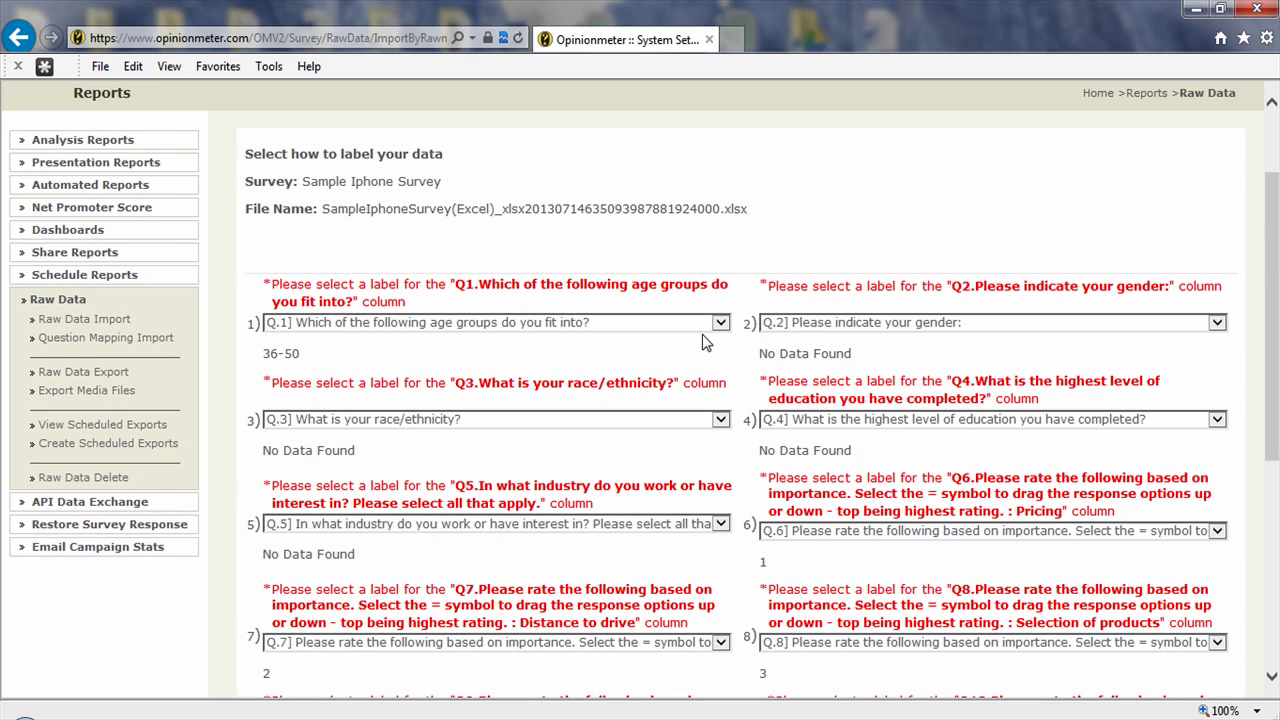
{"action": "left_click", "coordinate": [717, 322]}
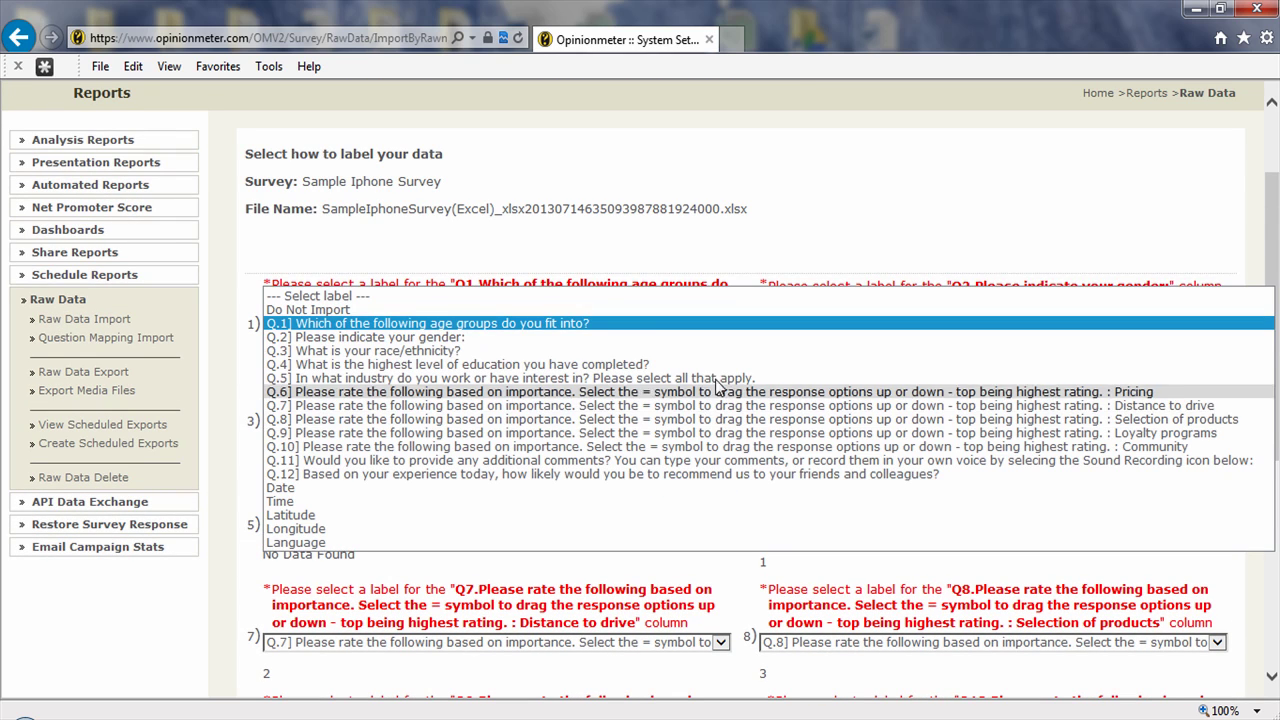
{"action": "left_click", "coordinate": [730, 325]}
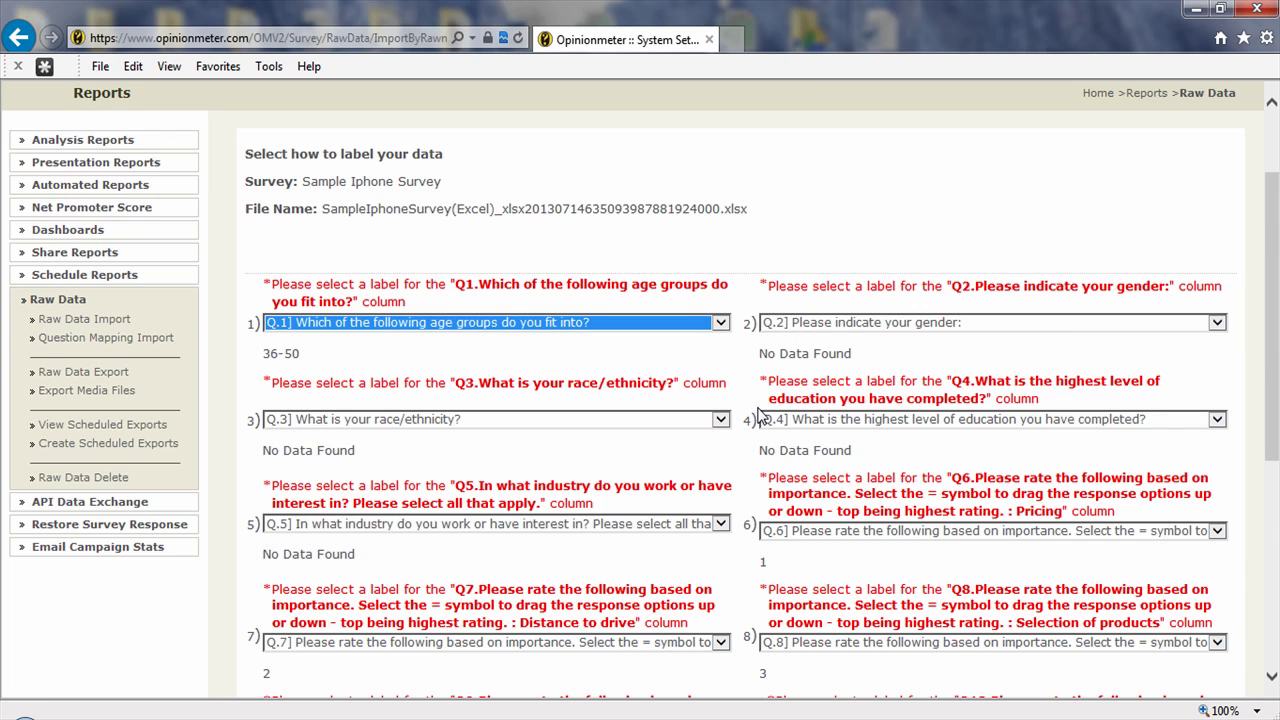
Step: Submit the question mapping to import the Sample Iphone Survey data
{"action": "scroll", "coordinate": [760, 410], "scroll_direction": "down", "scroll_amount": 2}
{"action": "scroll", "coordinate": [785, 440], "scroll_direction": "down", "scroll_amount": 5}
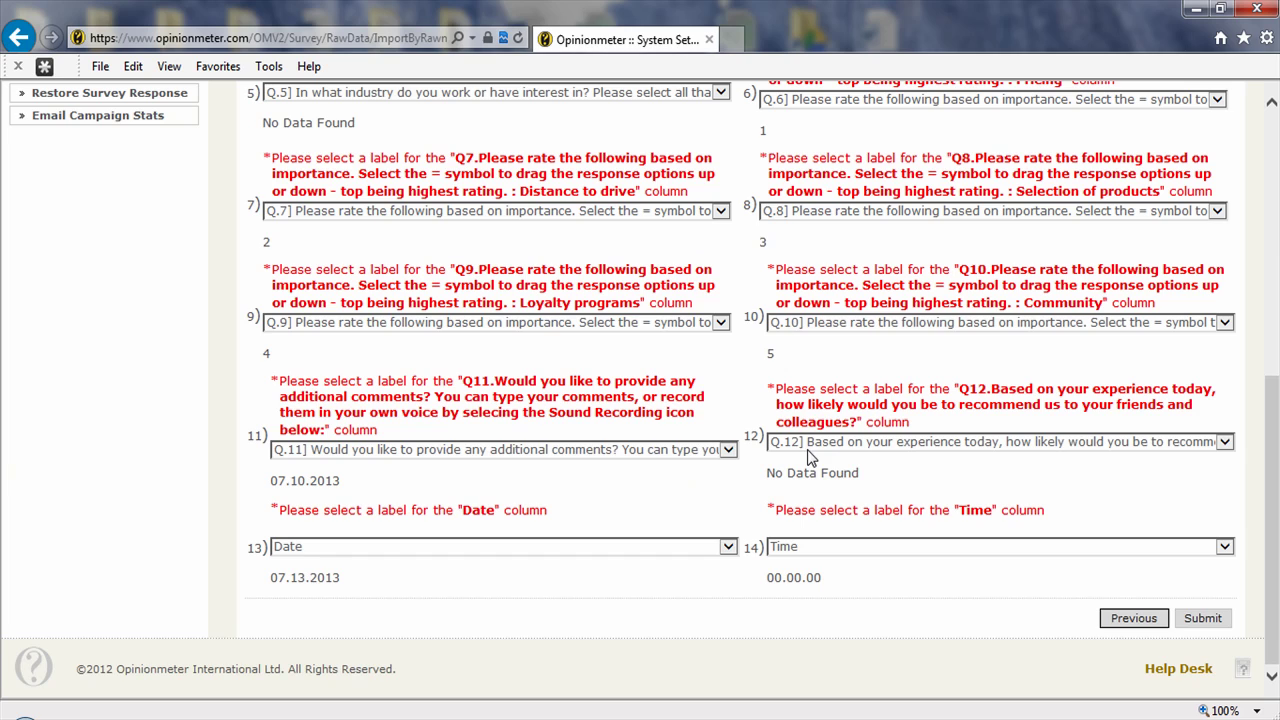
{"action": "left_click", "coordinate": [1204, 621]}
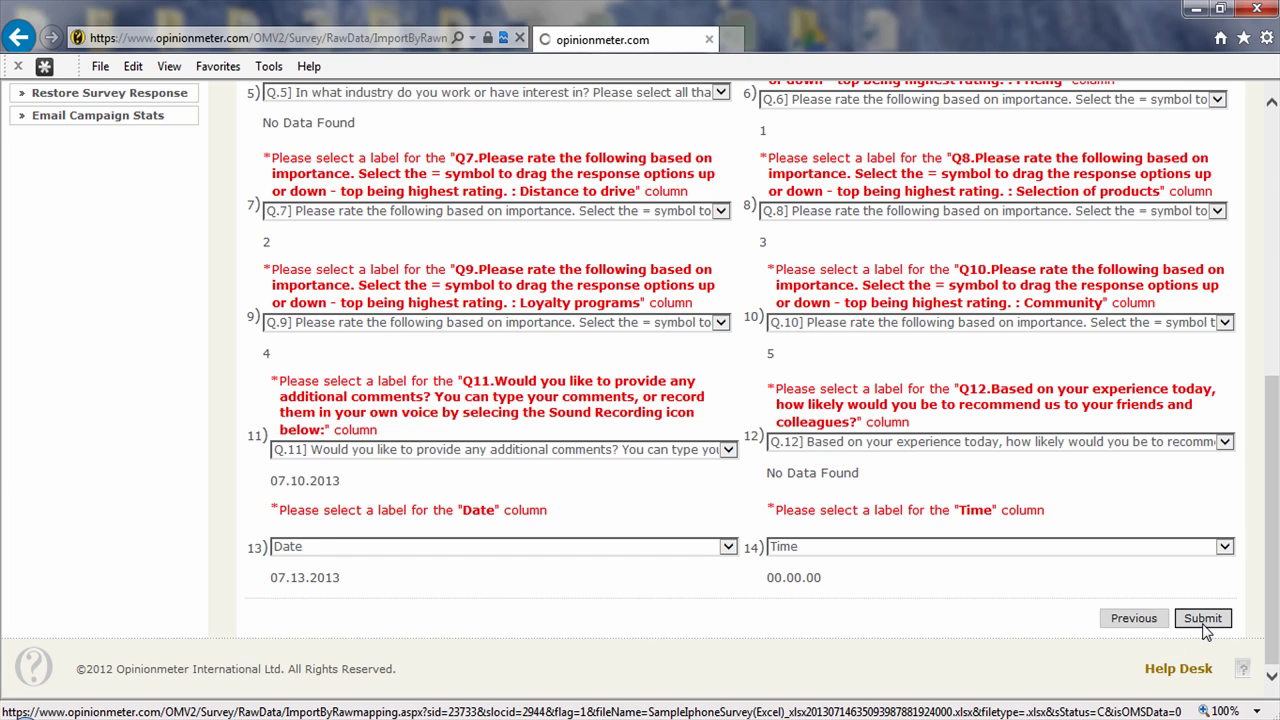
{"action": "scroll", "coordinate": [1085, 595], "scroll_direction": "up", "scroll_amount": 2}
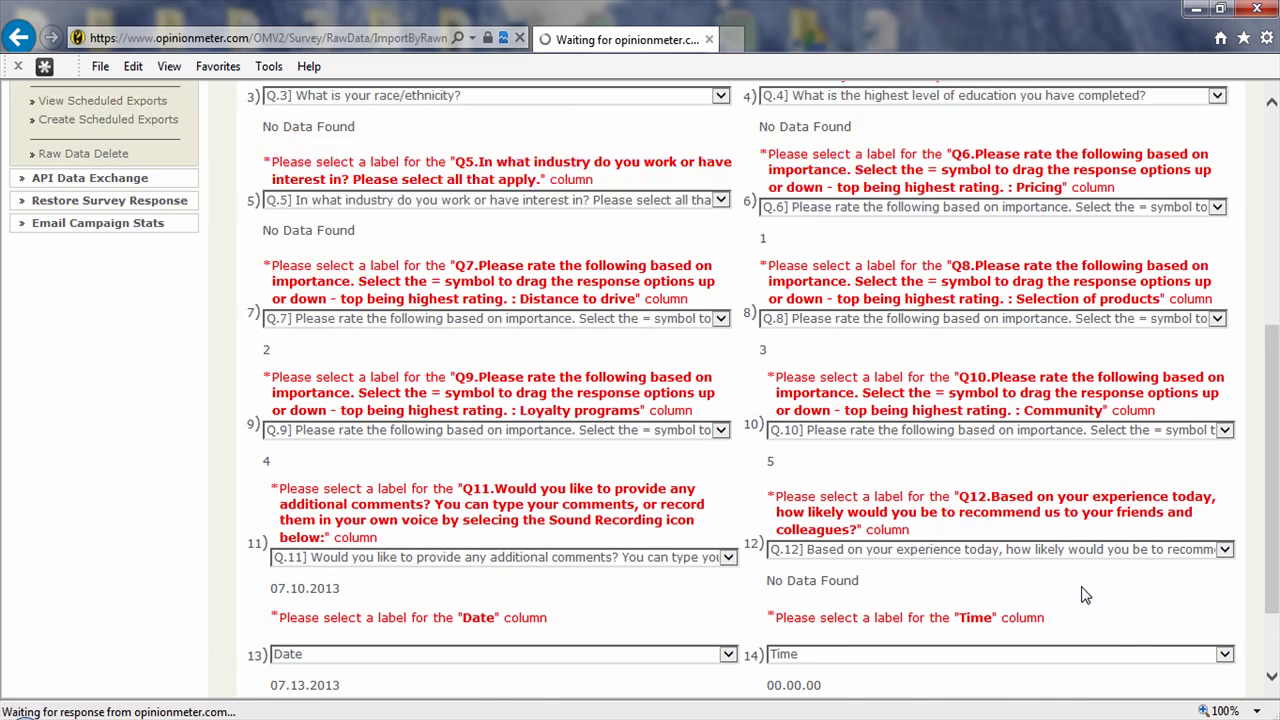
{"action": "scroll", "coordinate": [1085, 595], "scroll_direction": "up", "scroll_amount": 6}
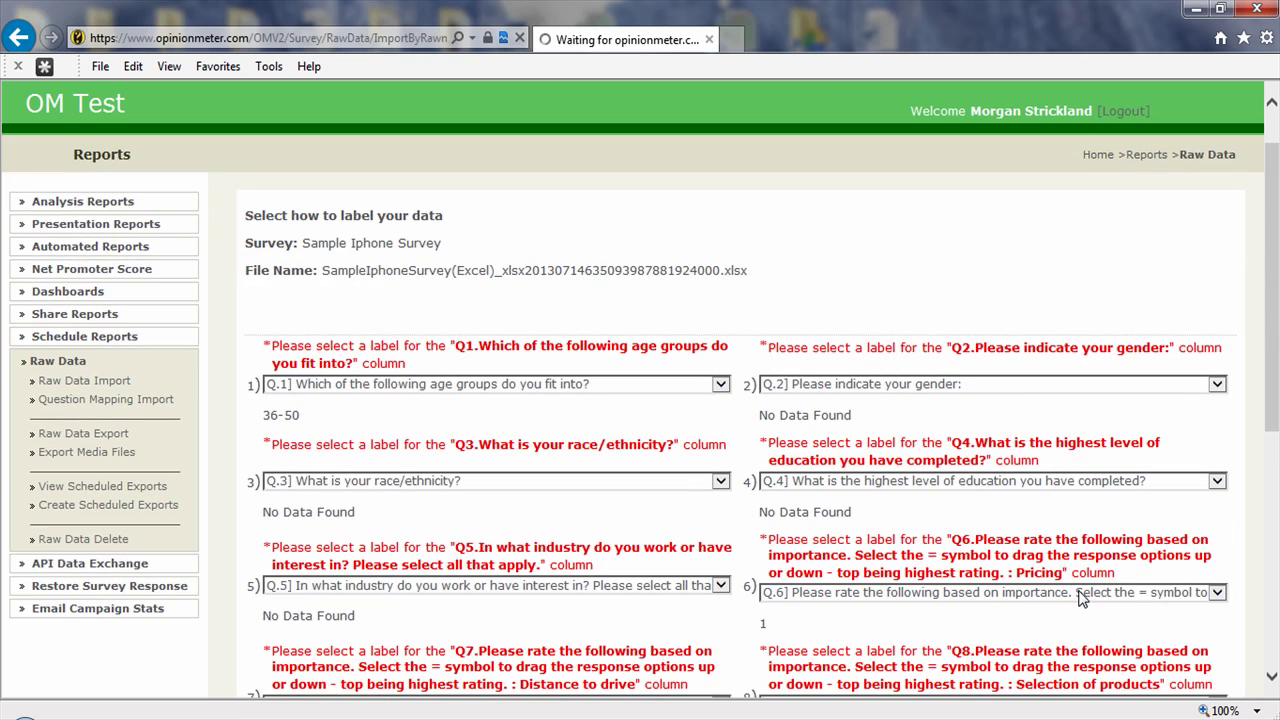